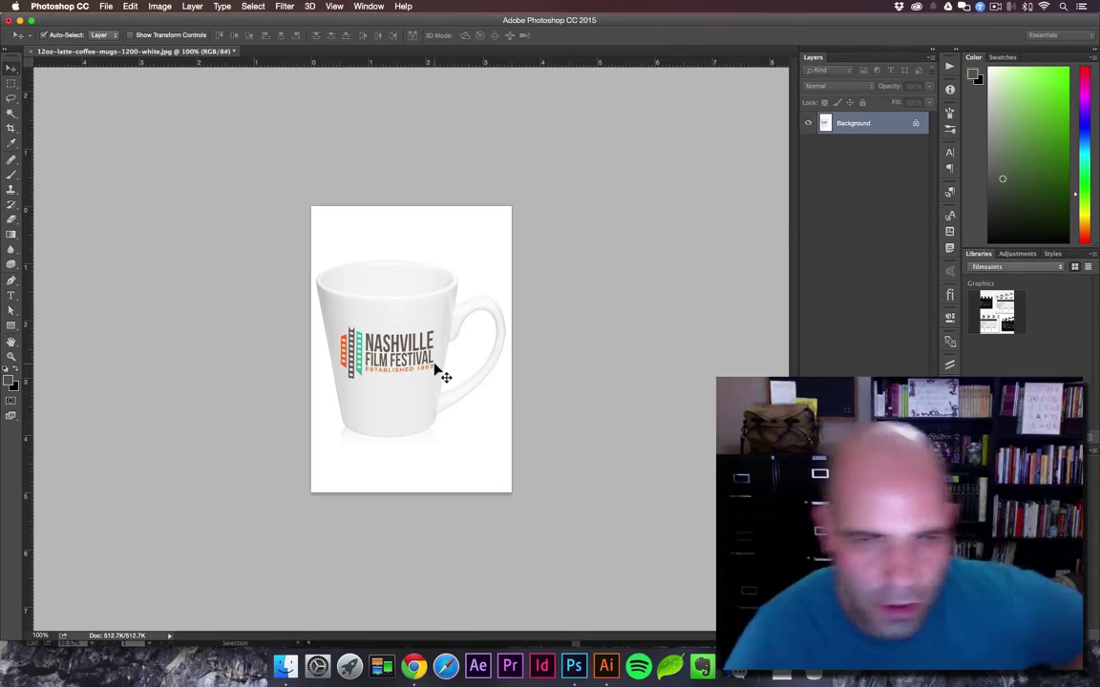
- Duplicate the mug's Background layer onto a new layer in Photoshop
left_click(605, 666)
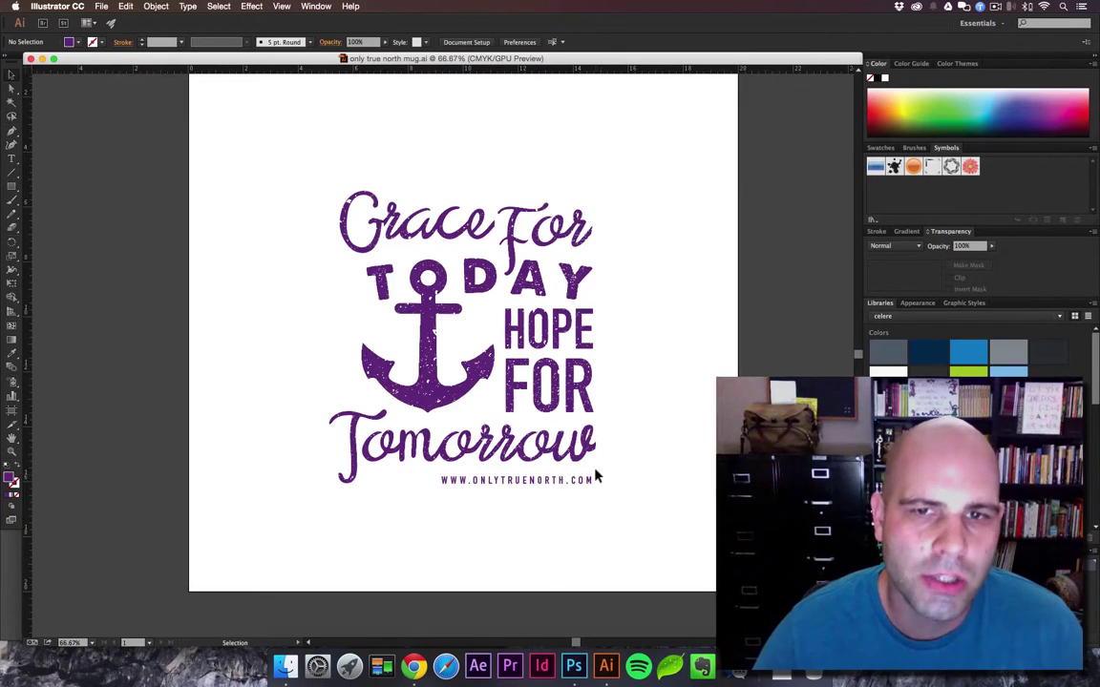
left_click(573, 666)
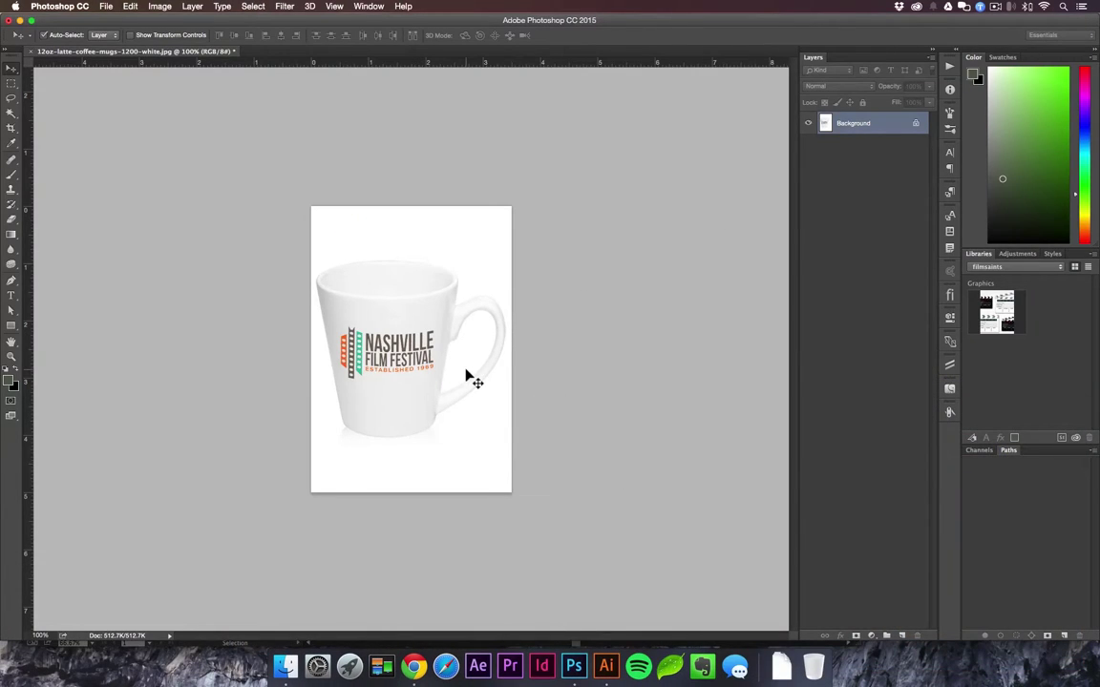
key("super+j")
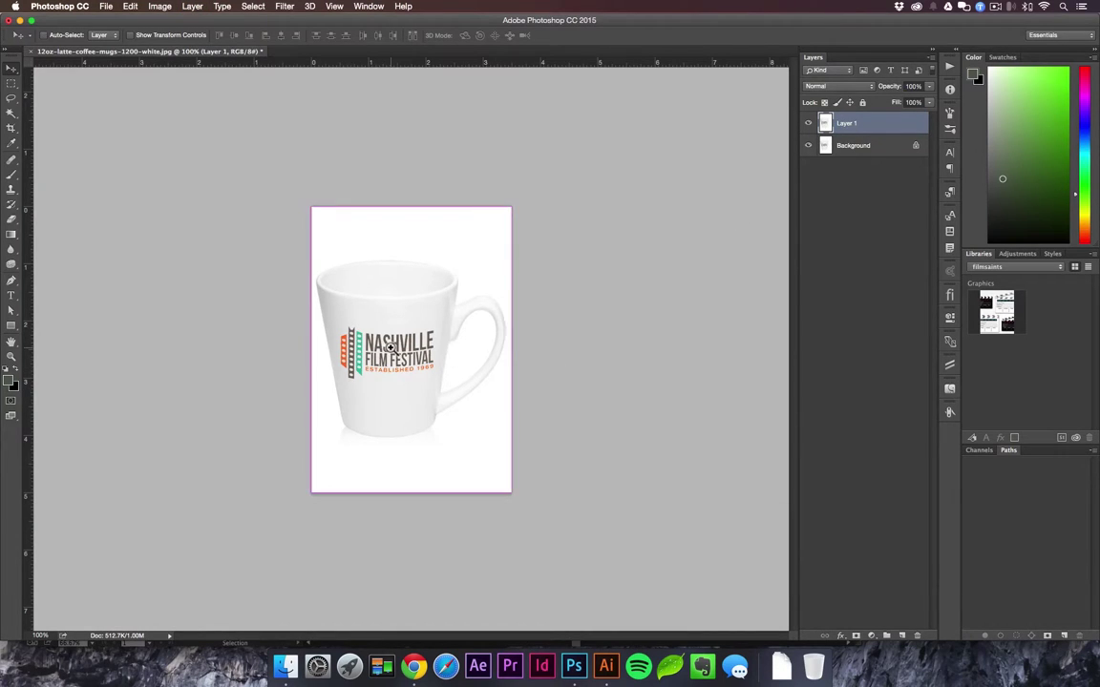
- Zoom in and lasso a loose selection around the Nashville Film Festival logo
scroll(391, 354, "up", 2)
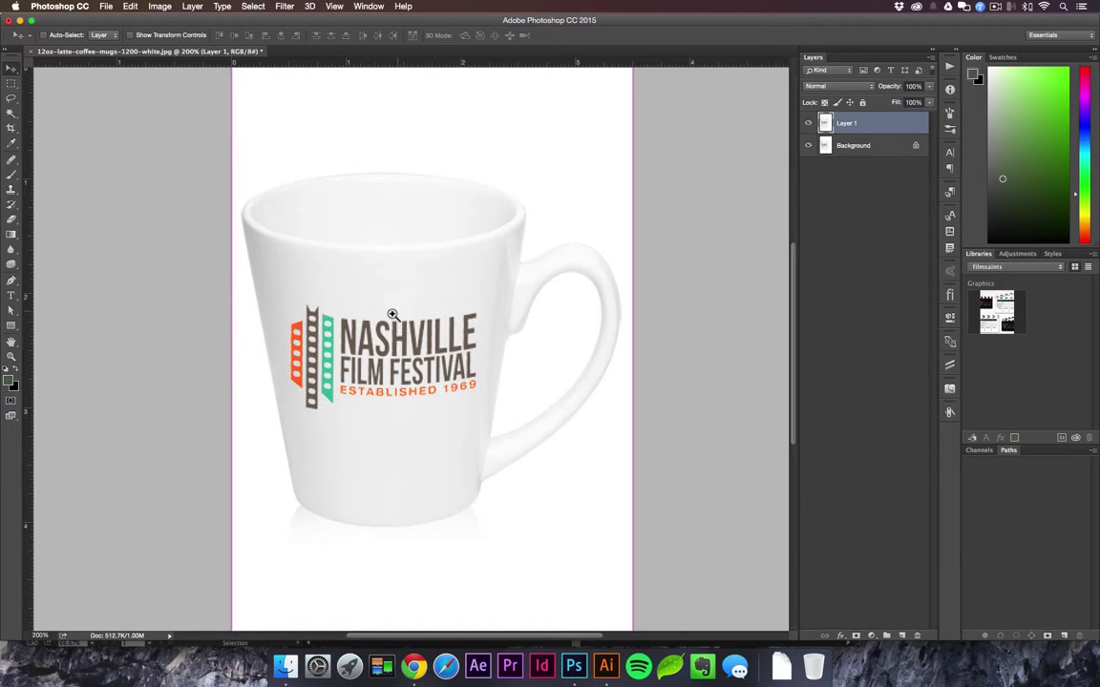
scroll(382, 320, "up", 1)
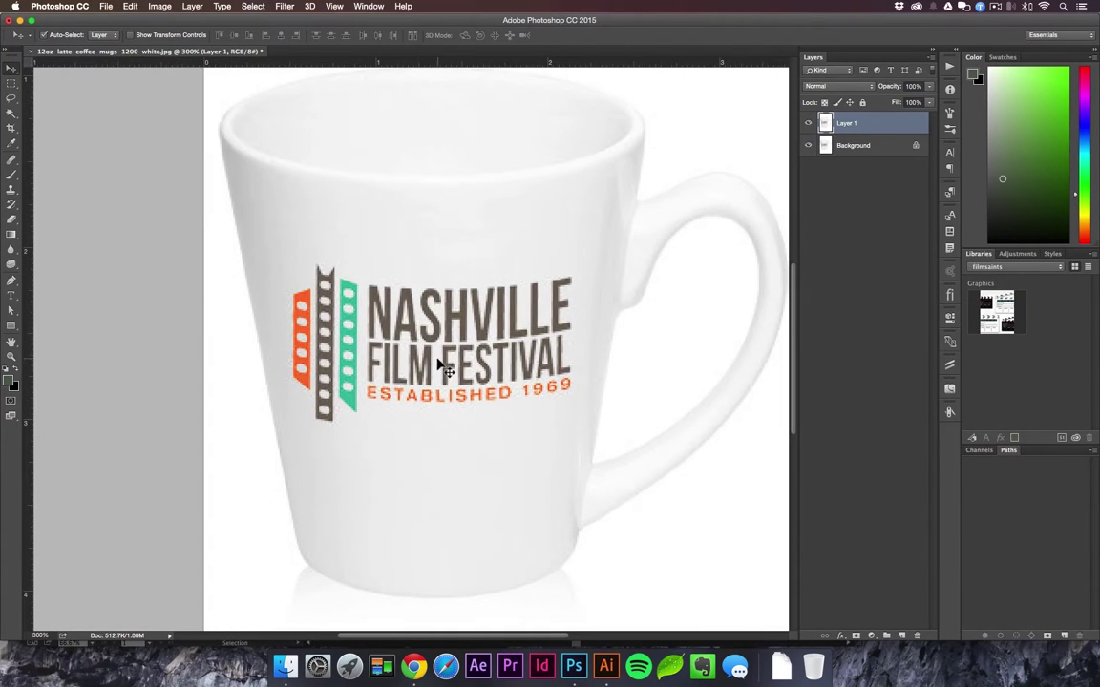
key("l")
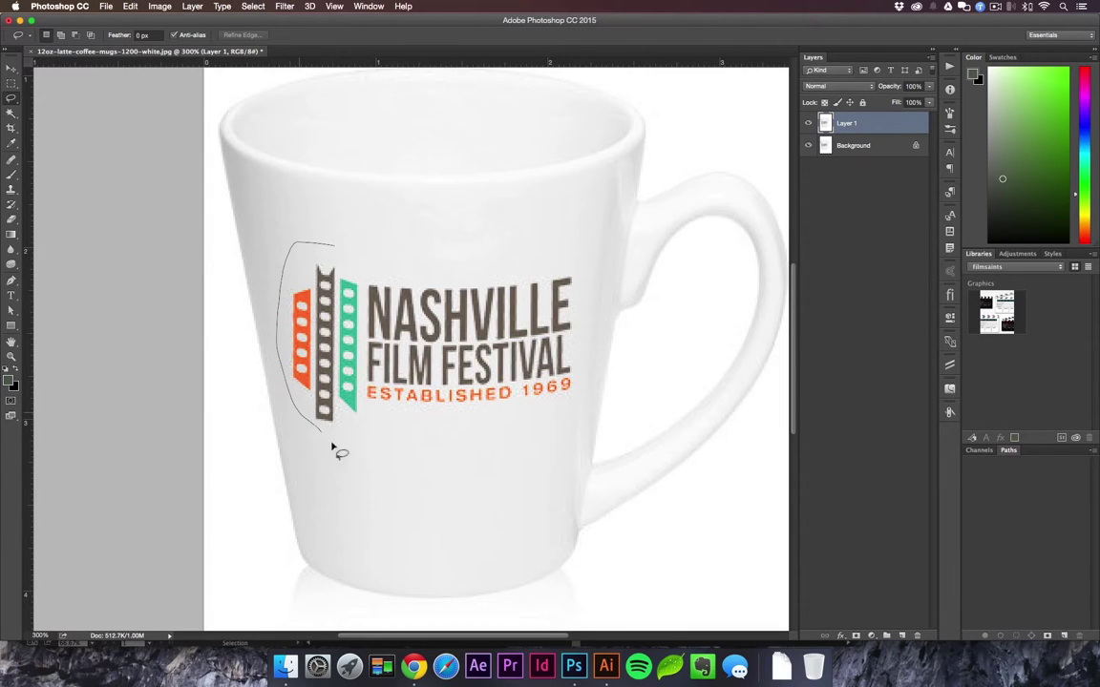
left_click_drag(563, 260, 542, 246)
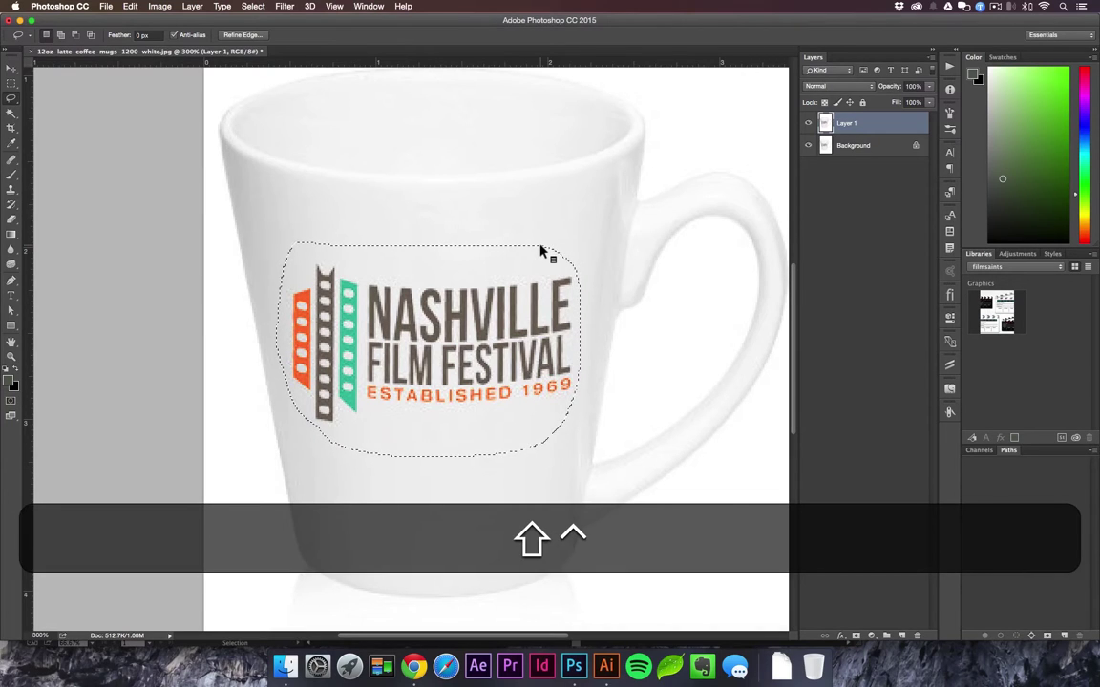
- Content-Aware fill the selection to erase the Nashville logo, then deselect and recentre the mug
key("ctrl+shift+BackSpace")
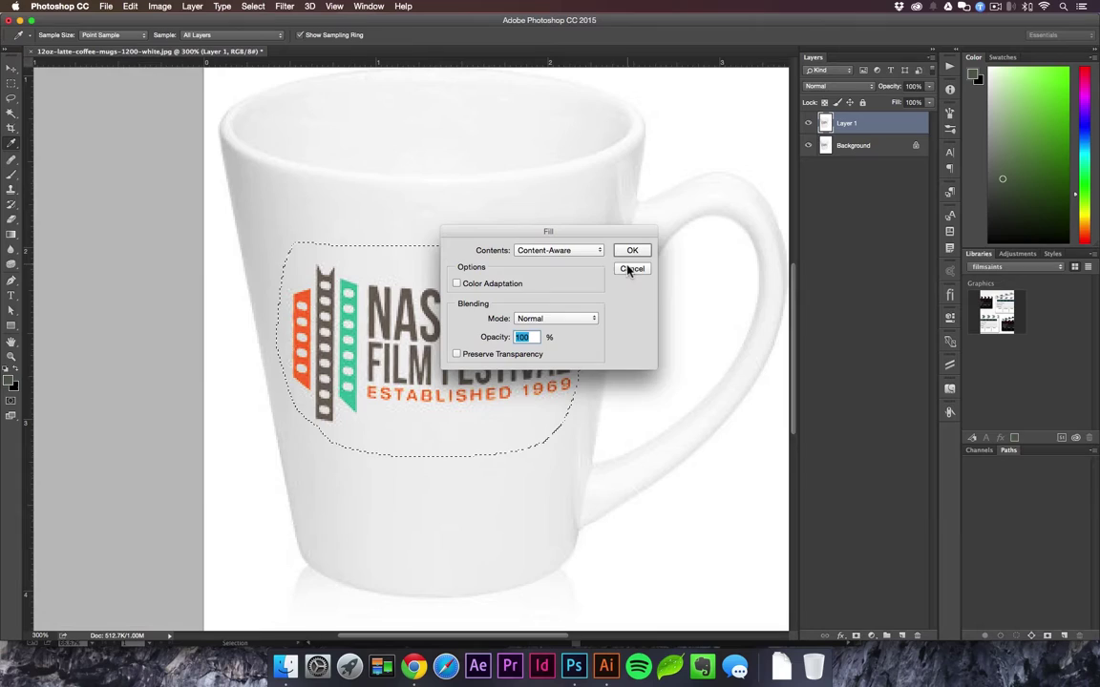
left_click(632, 269)
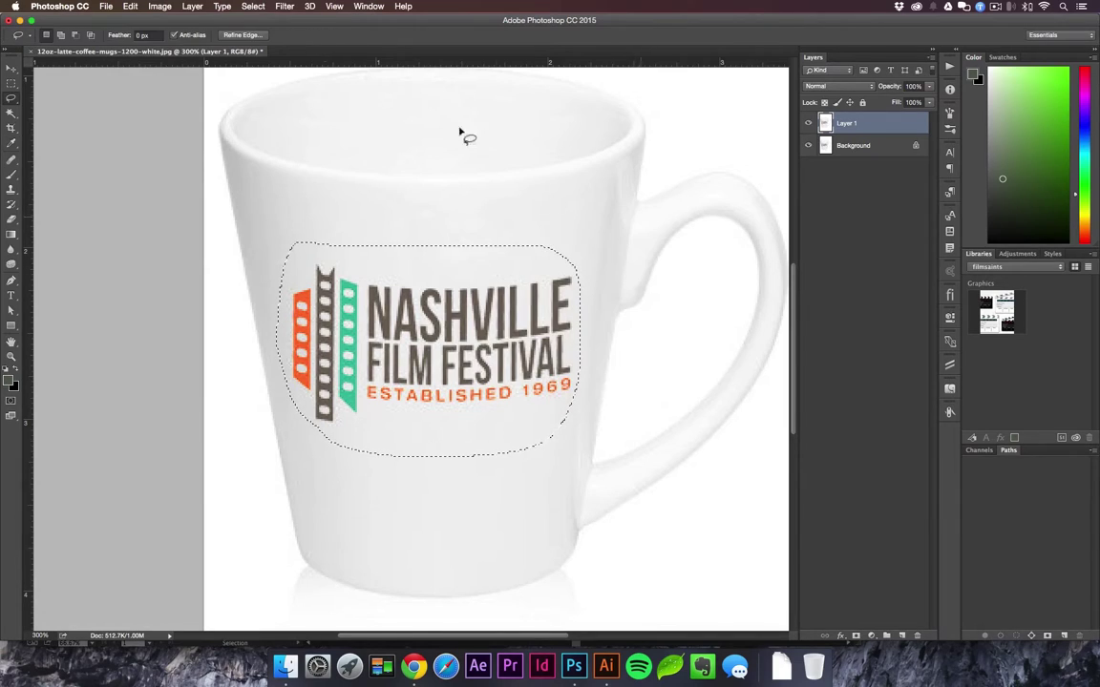
left_click(174, 6)
mouse_move(129, 6)
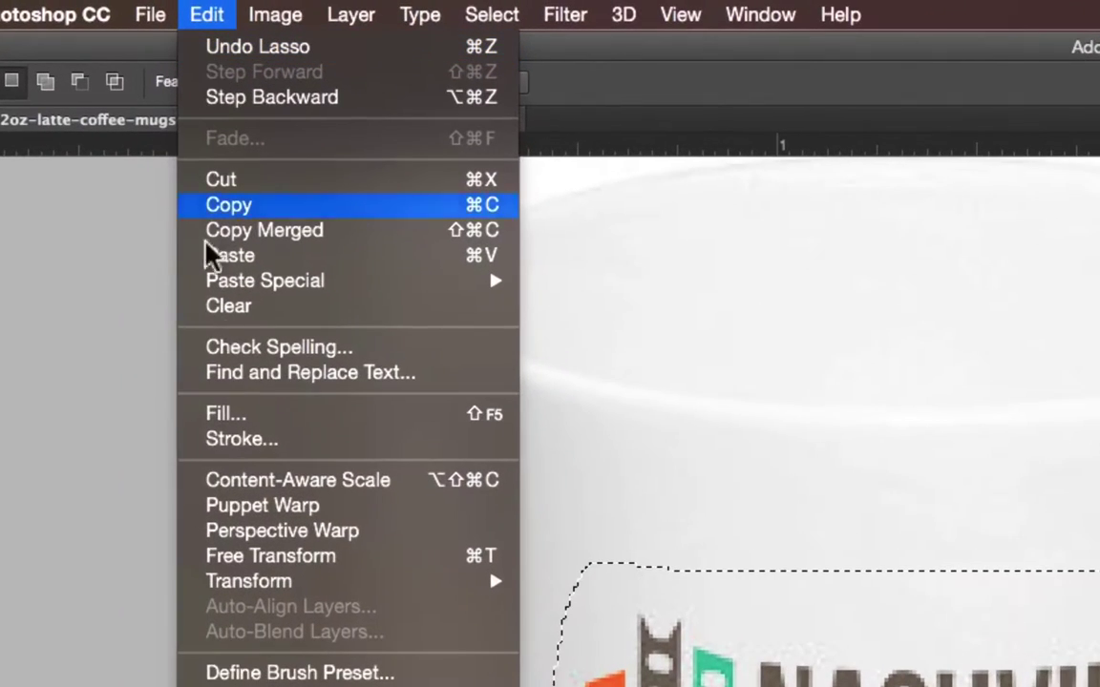
left_click(234, 412)
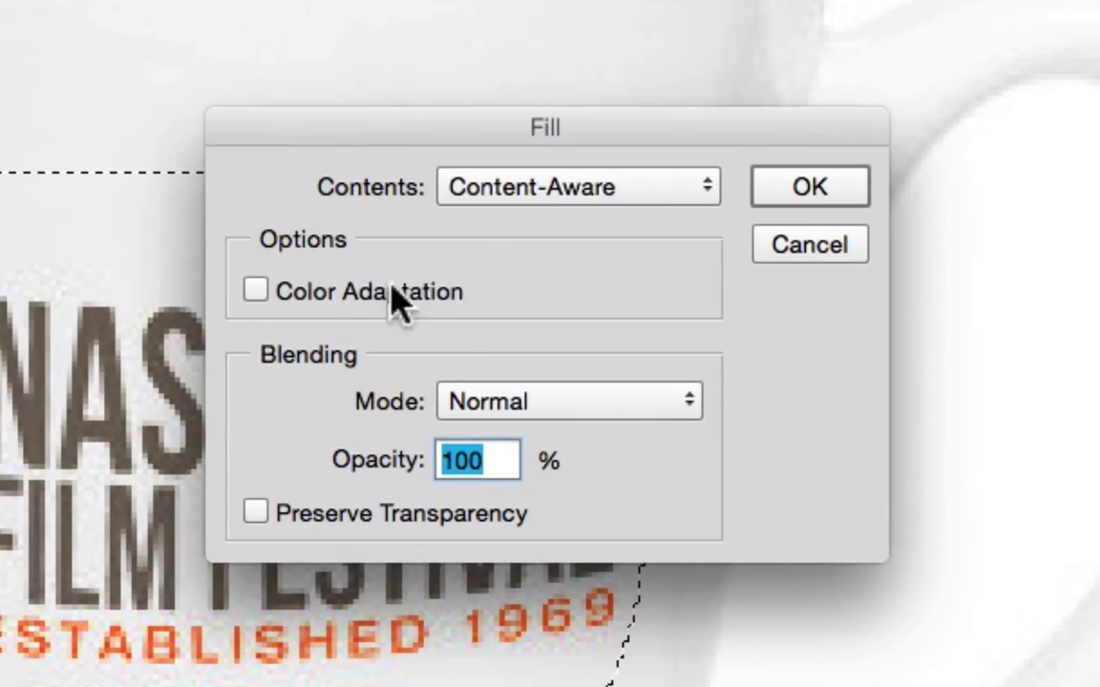
left_click(540, 201)
left_click(564, 197)
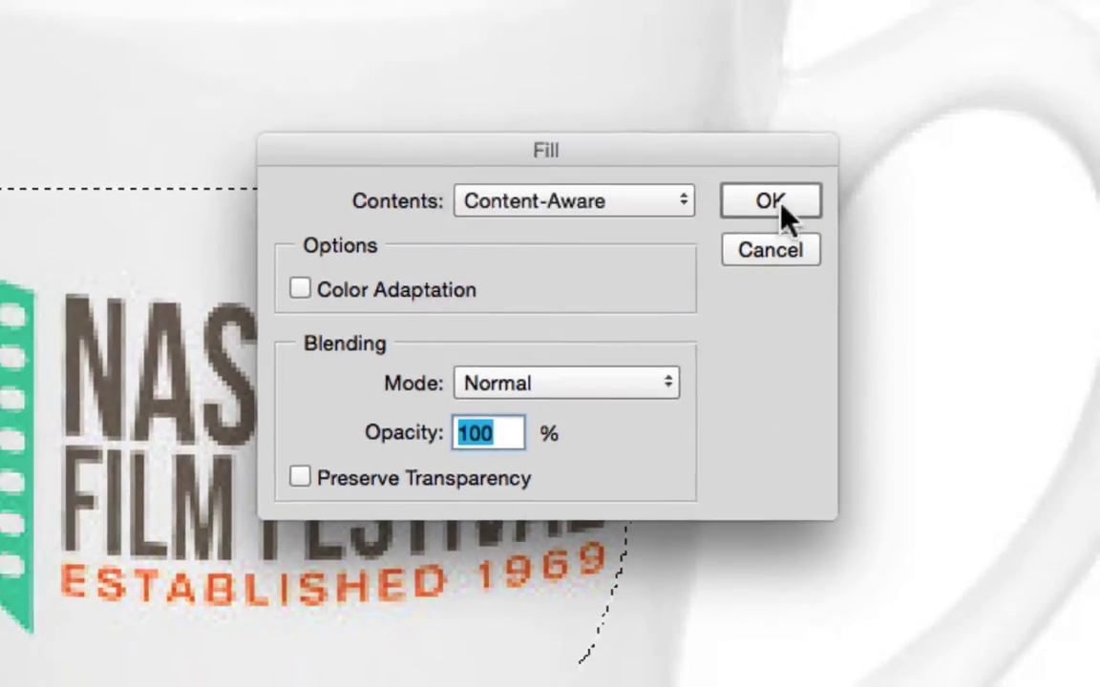
left_click(781, 204)
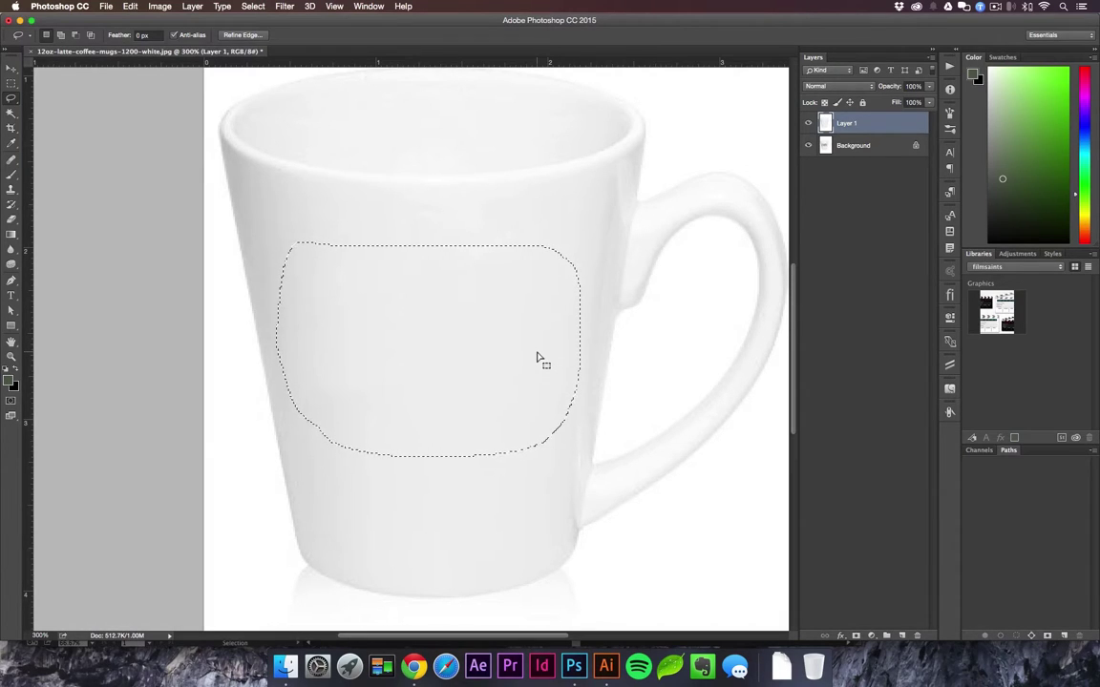
key("super+d")
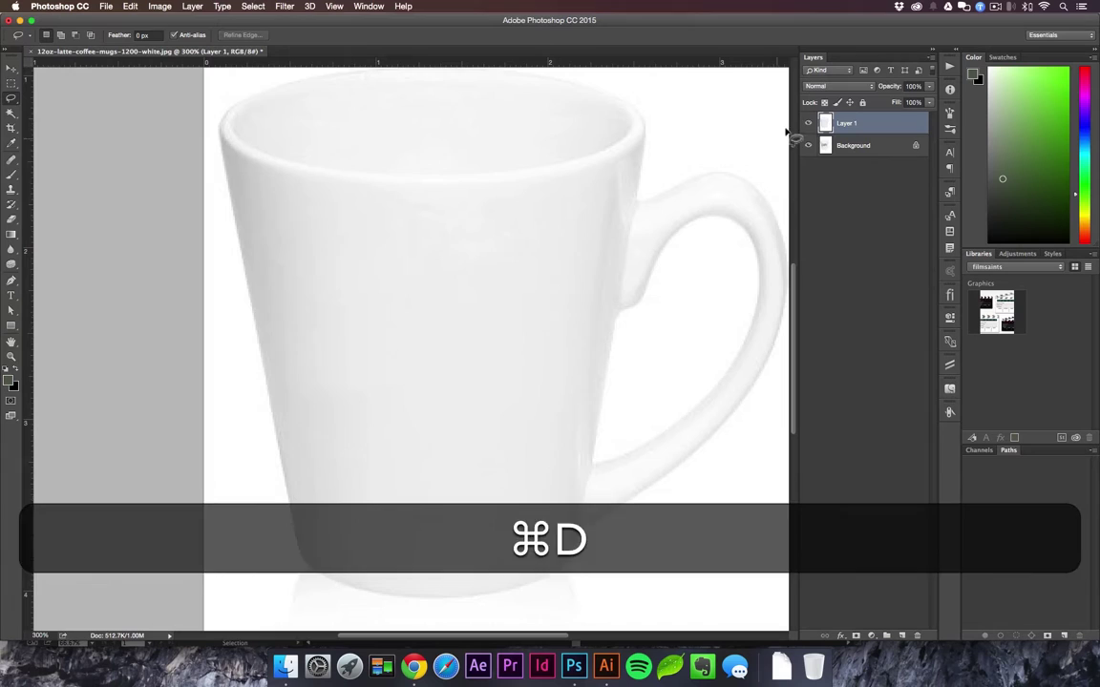
left_click(515, 304, "alt+super")
left_click_drag(487, 341, 520, 506)
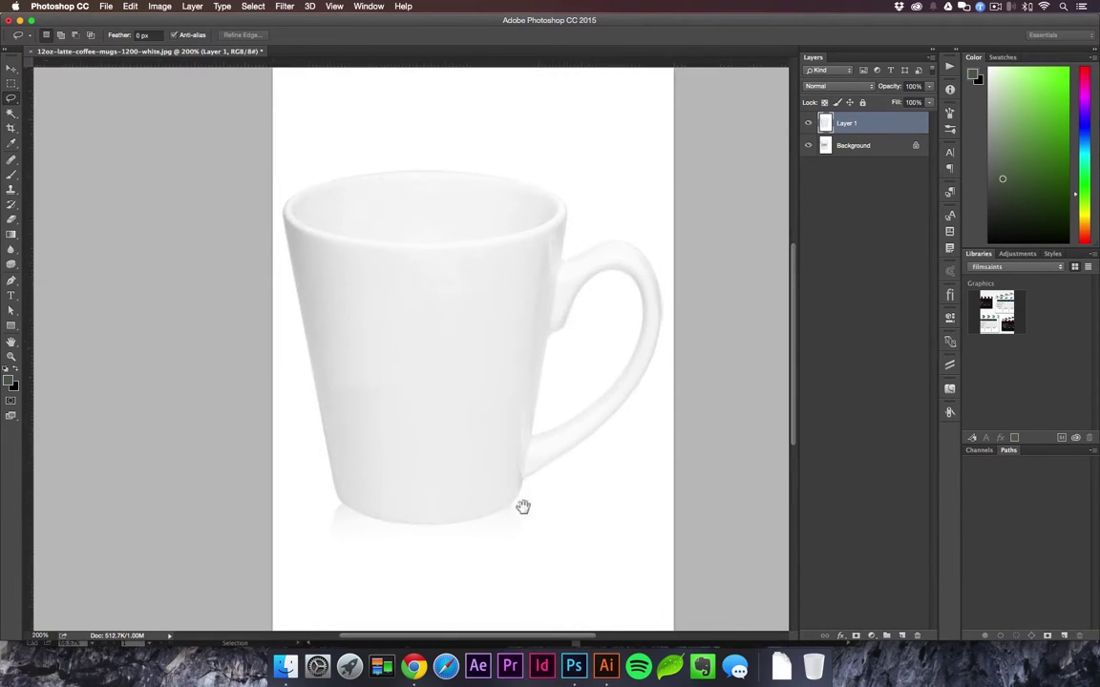
- Select and copy all of the anchor quote artwork in Illustrator
left_click(605, 665)
left_click_drag(275, 169, 667, 523)
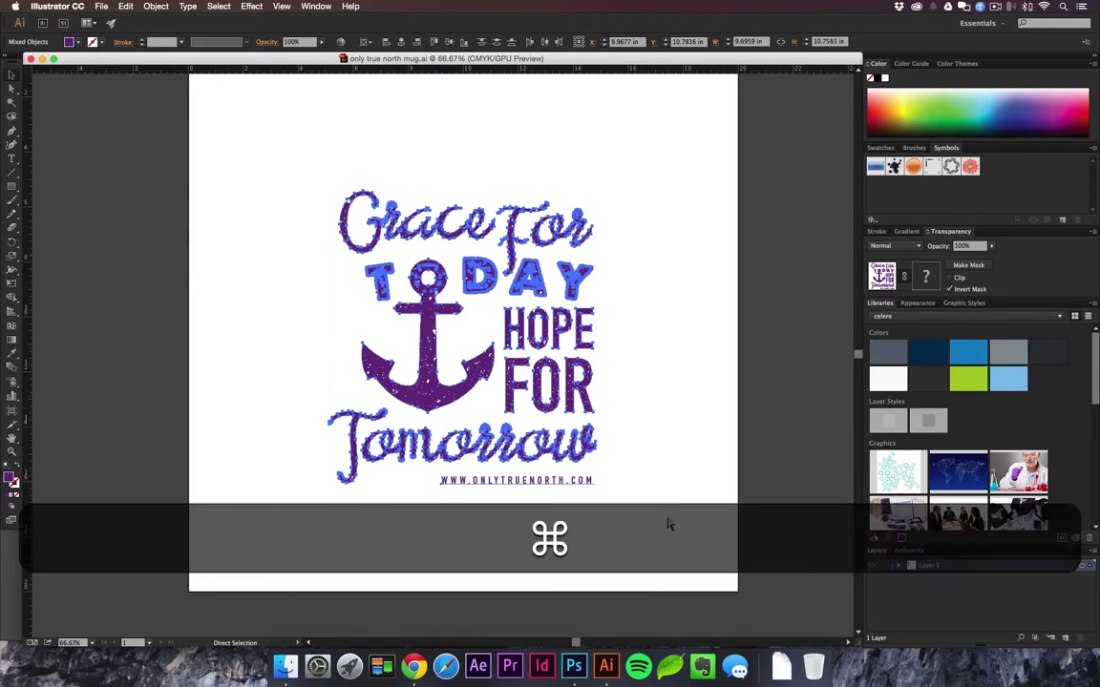
key("super+c")
- Paste the anchor quote artwork into the mug image as a Smart Object
left_click(574, 666)
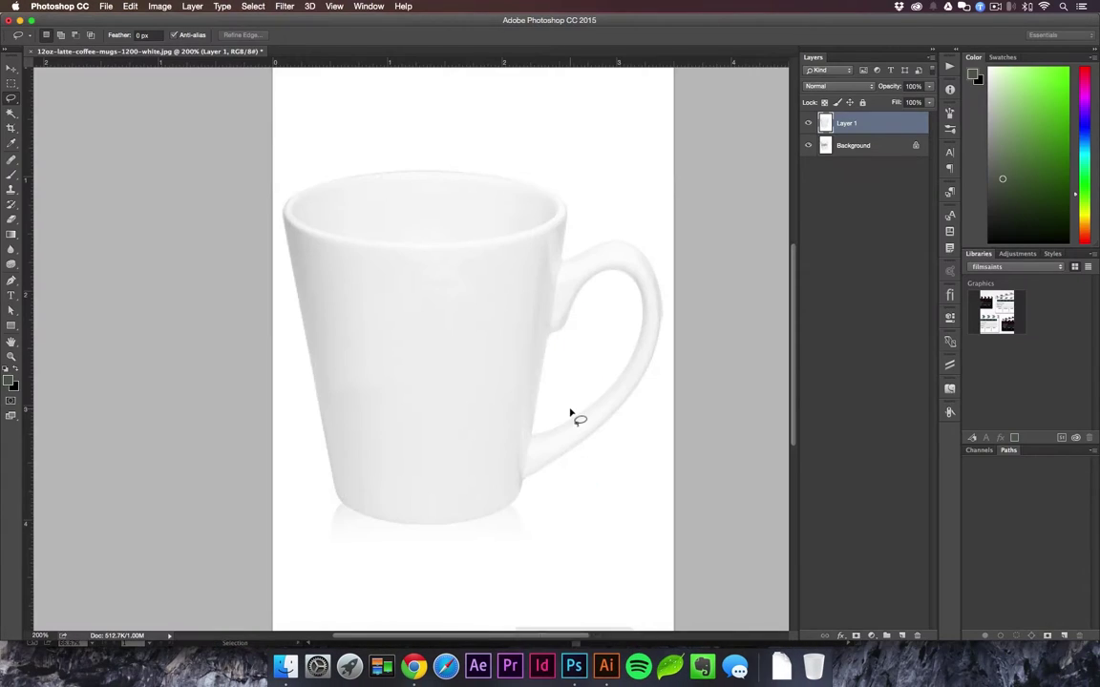
key("super+v")
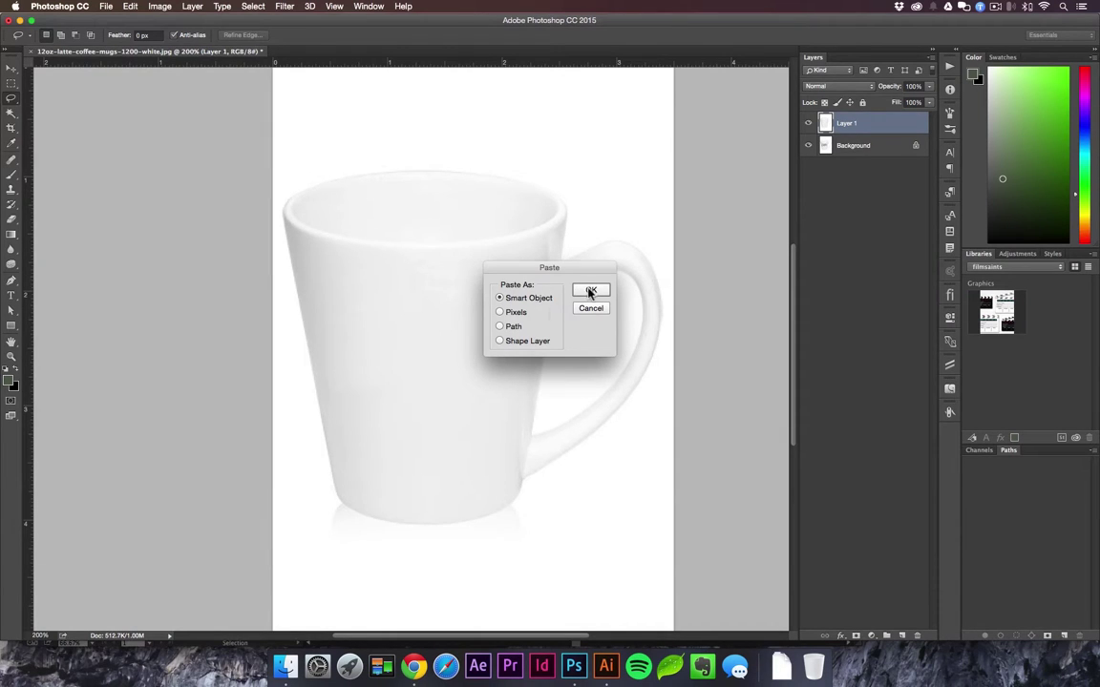
left_click(589, 291)
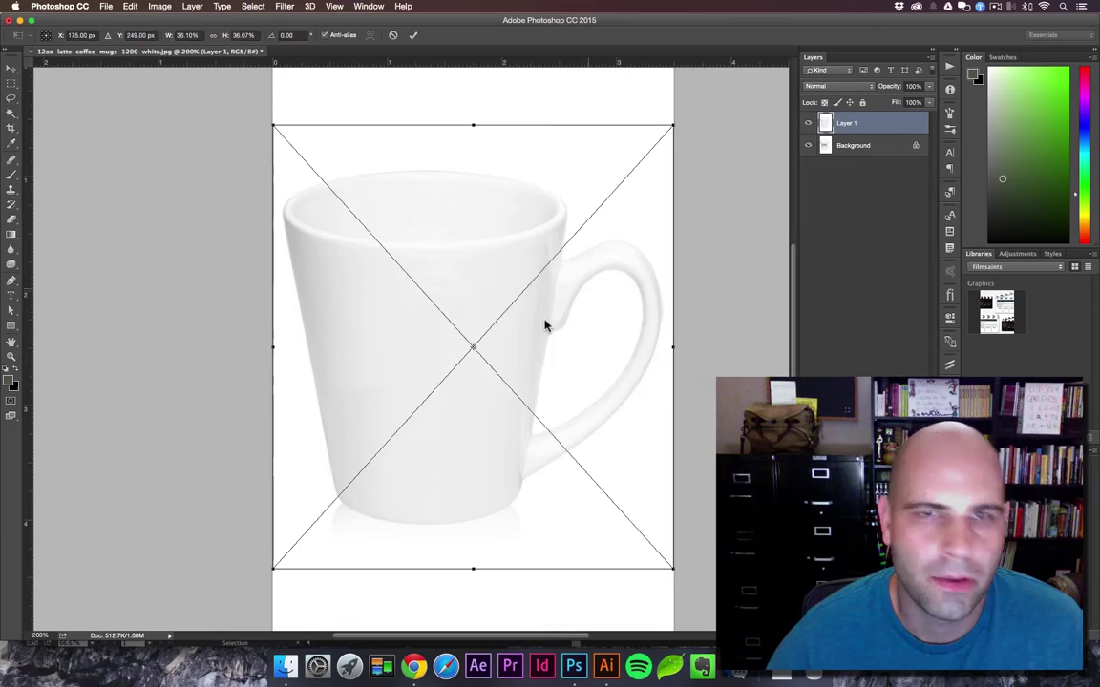
- Scale the quote down proportionally from its corners to fit the mug front
key("alt+shift")
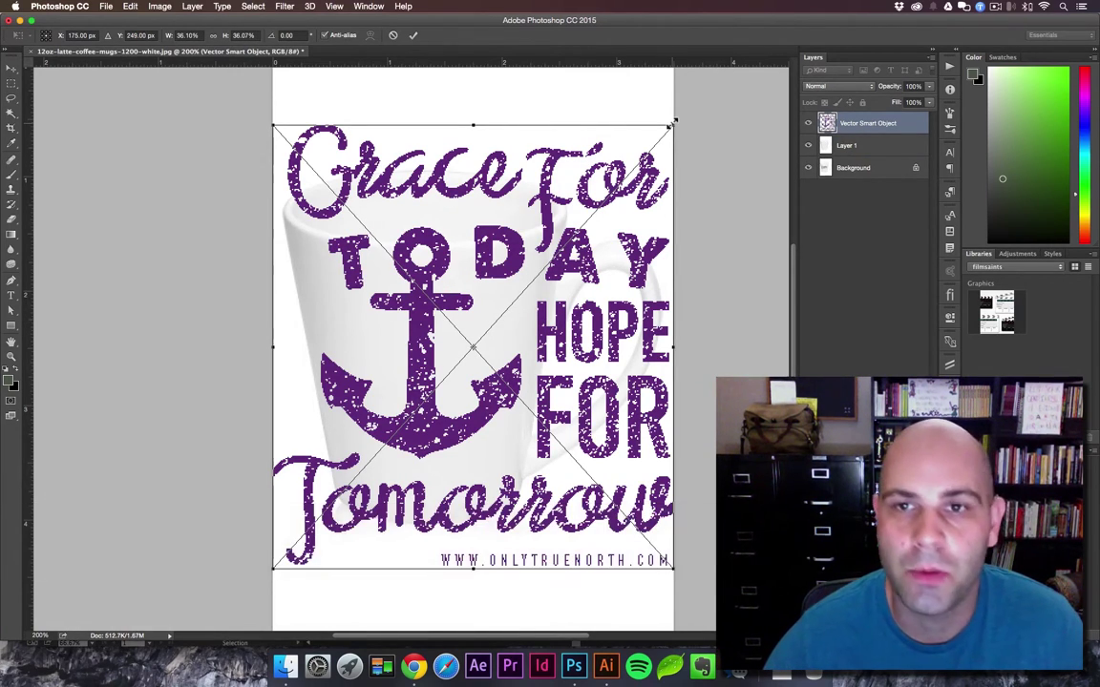
left_click_drag(673, 122, 530, 282)
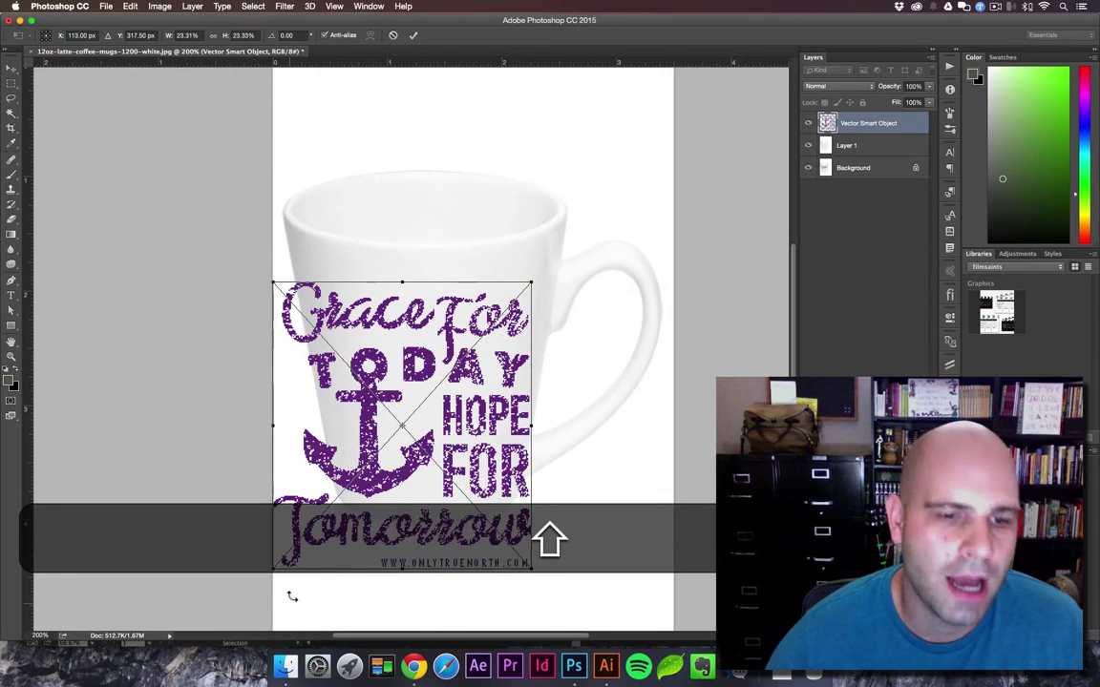
left_click_drag(274, 570, 351, 509)
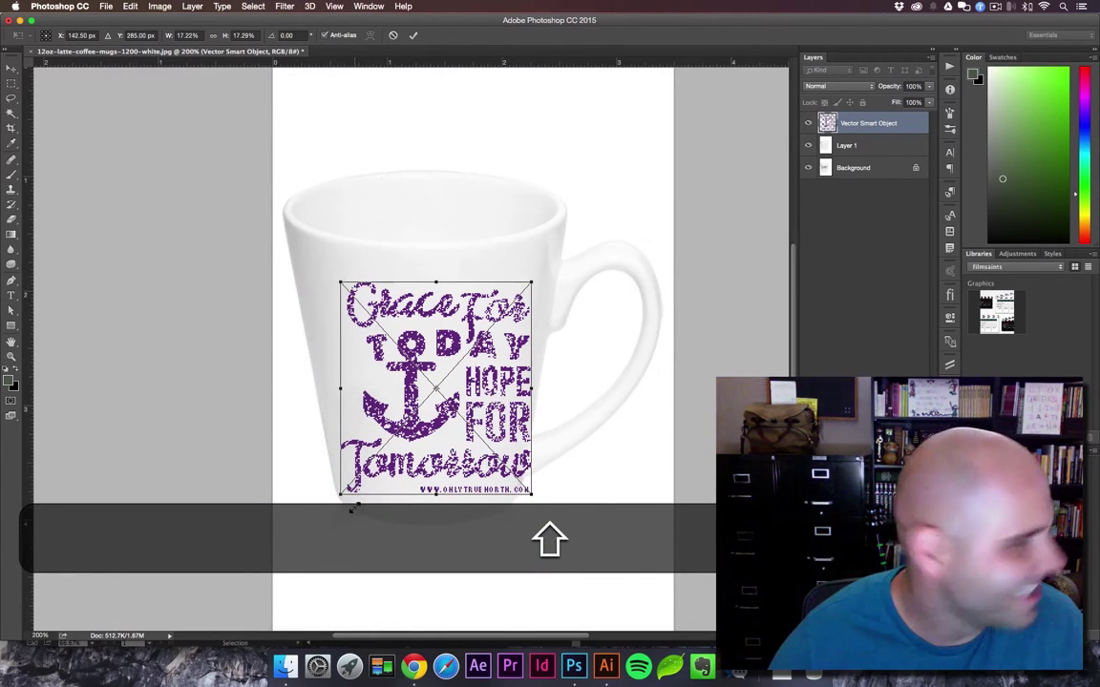
left_click_drag(532, 495, 501, 456)
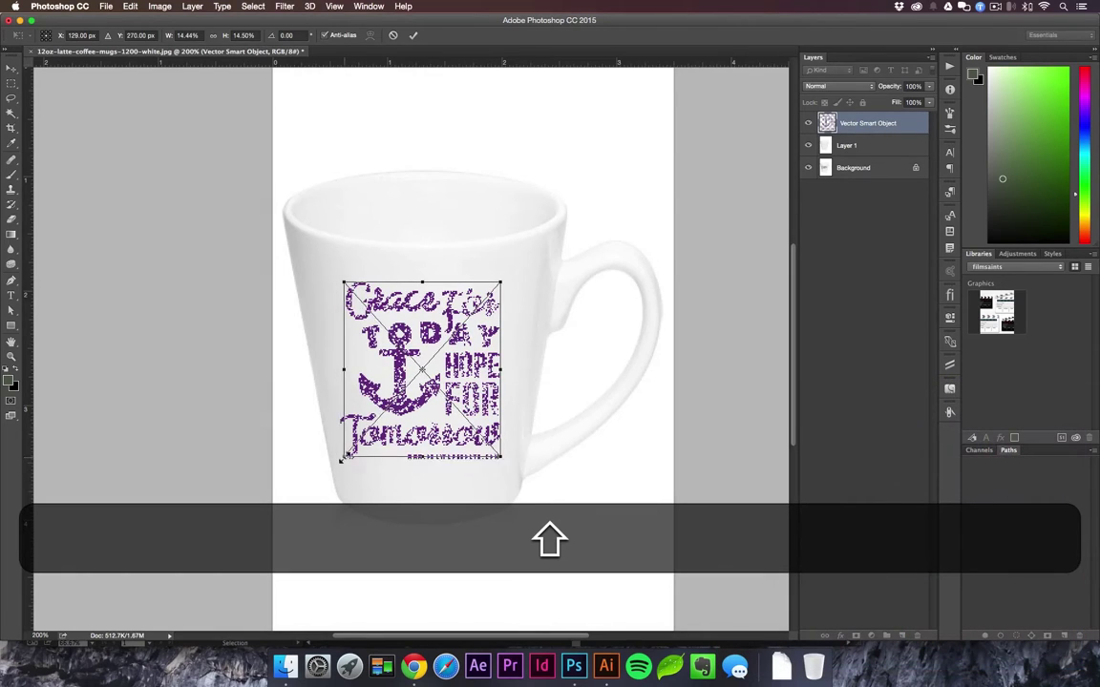
left_click_drag(343, 458, 348, 456)
- Commit the quote's resize, switch to the Move tool and zoom in to 300%
key("Return")
key("l")
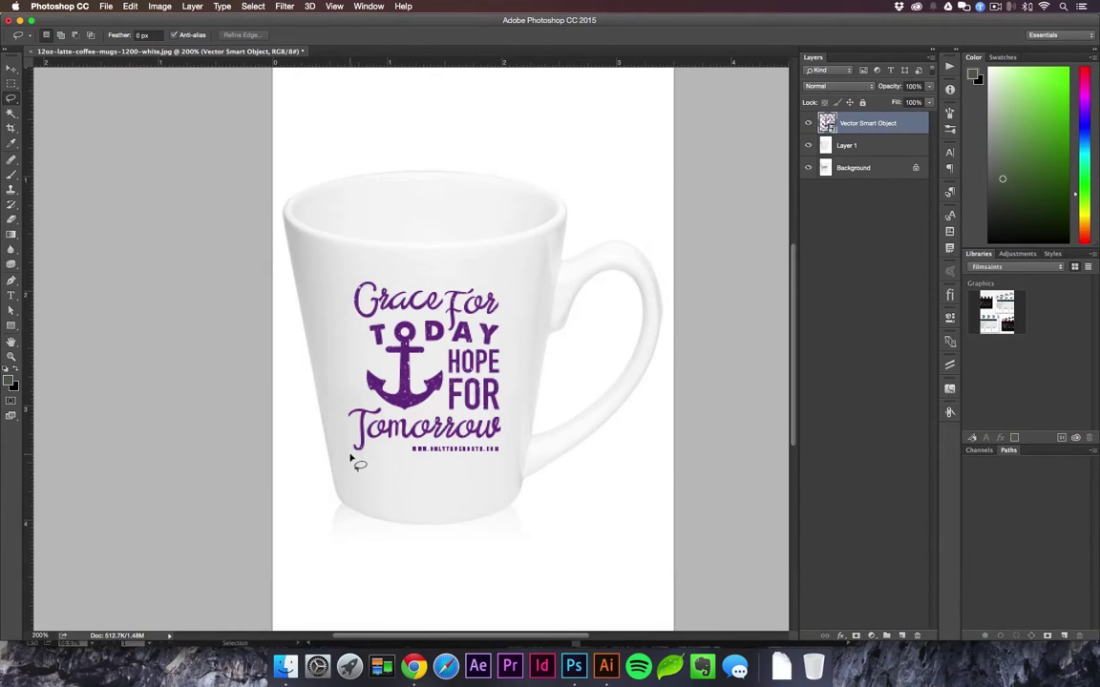
key("v")
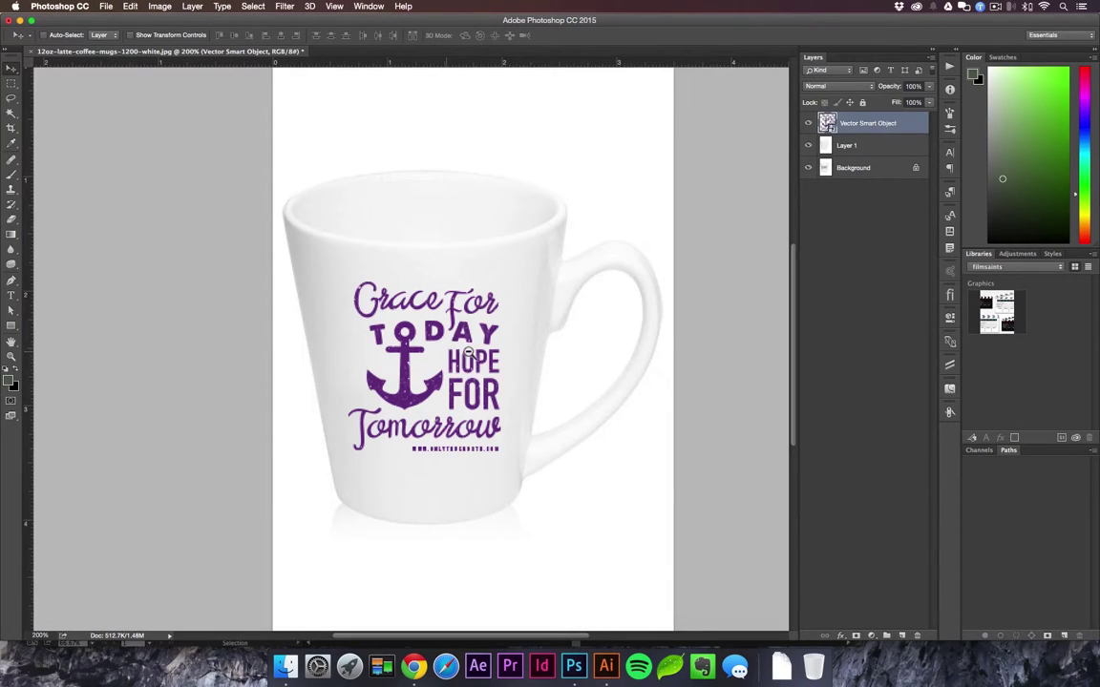
left_click(378, 353, "alt+super")
key("super+plus")
key("super+plus")
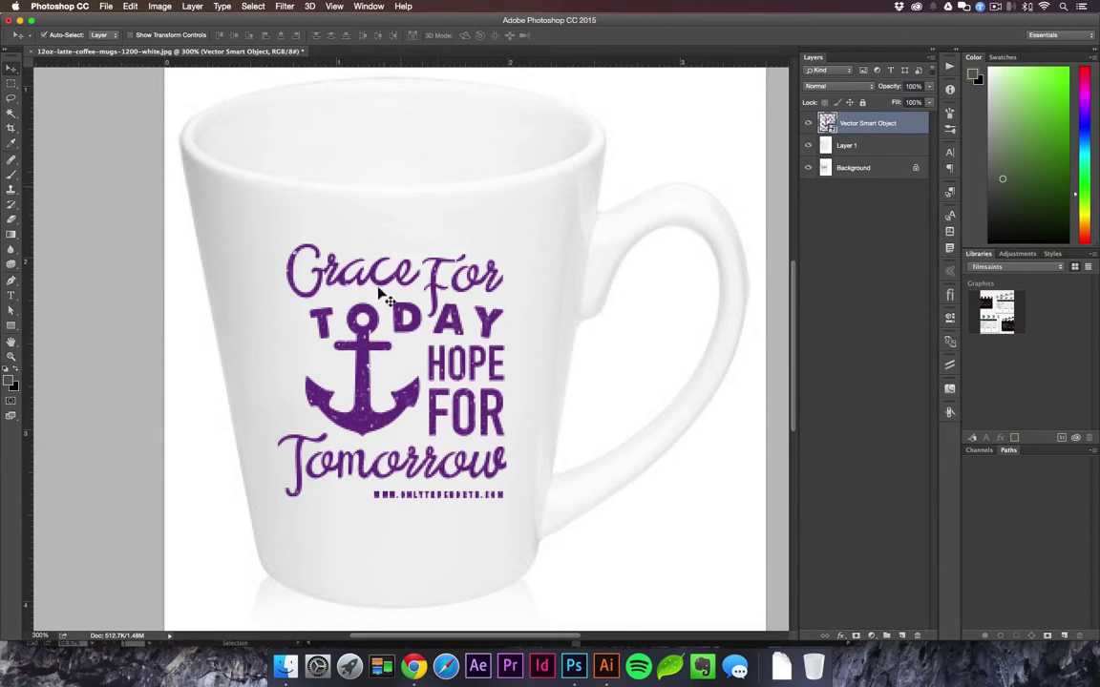
- Put the quote in Free Transform, show it under Edit, and bring up the quote layer's context menu
key("super+t")
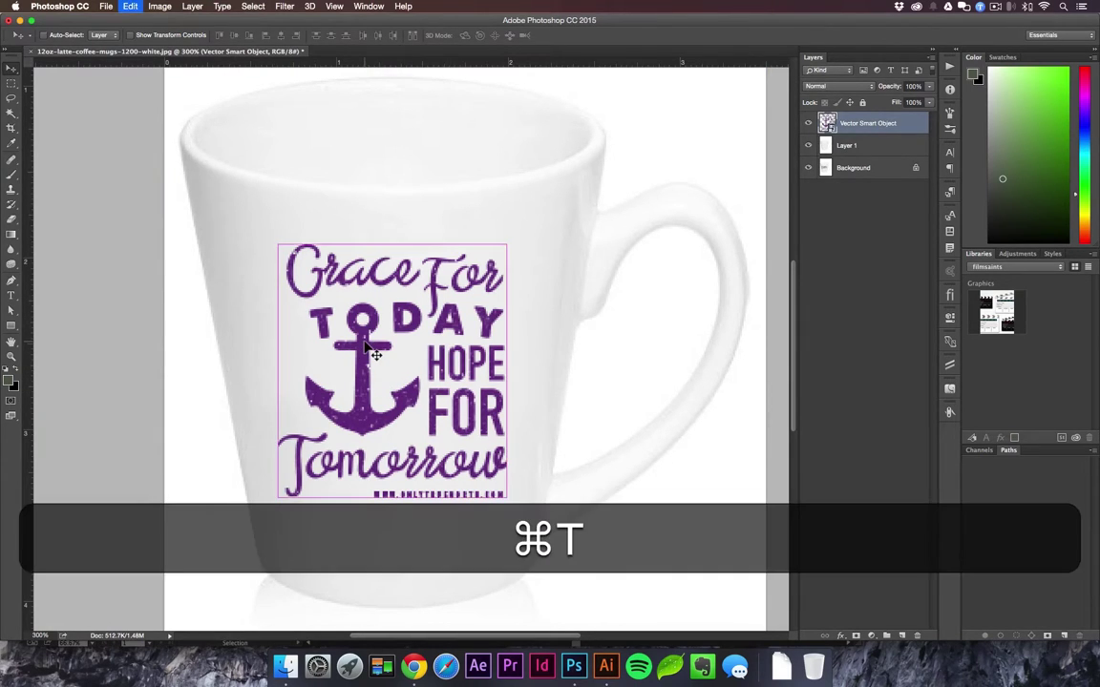
left_click(158, 6)
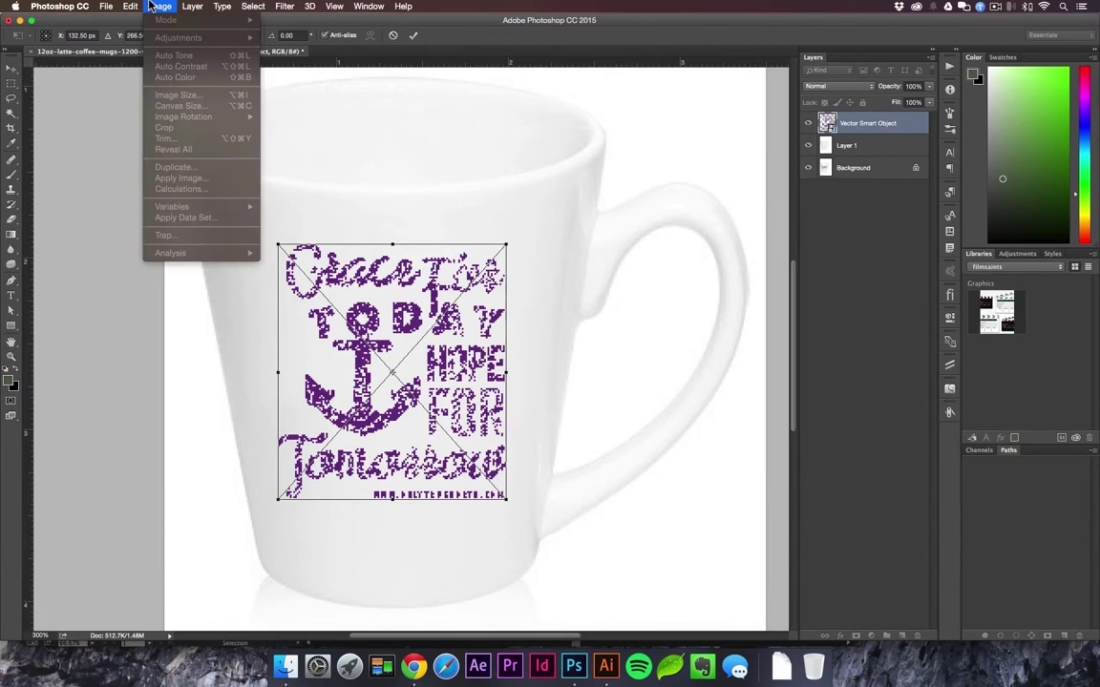
mouse_move(131, 7)
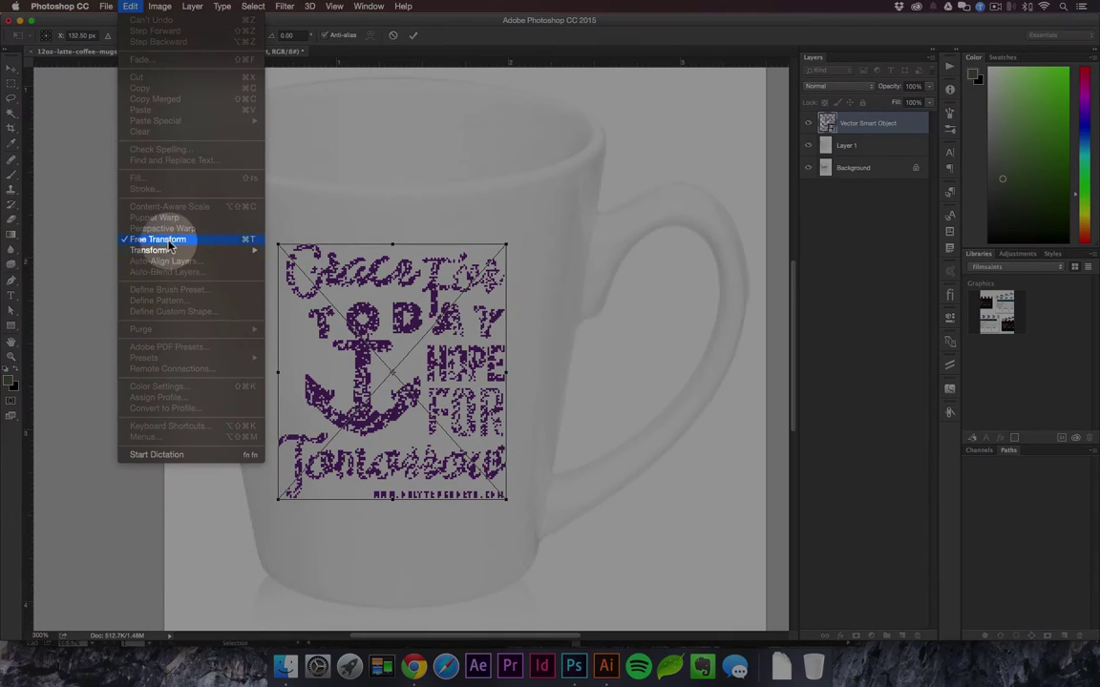
left_click(190, 245)
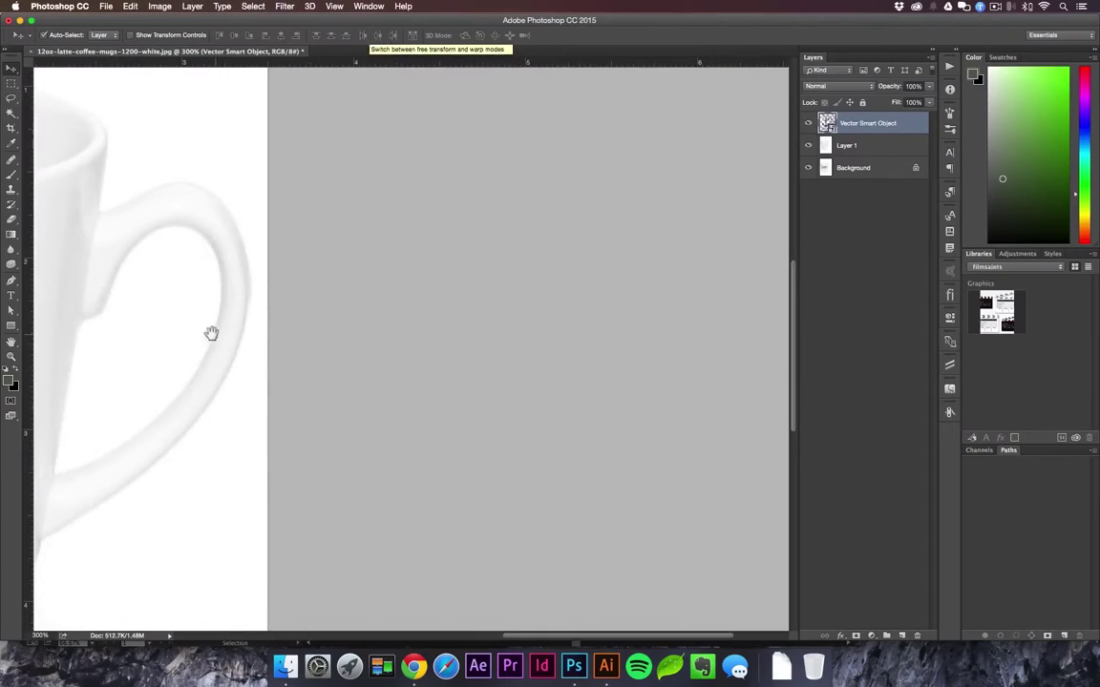
left_click_drag(211, 332, 658, 317)
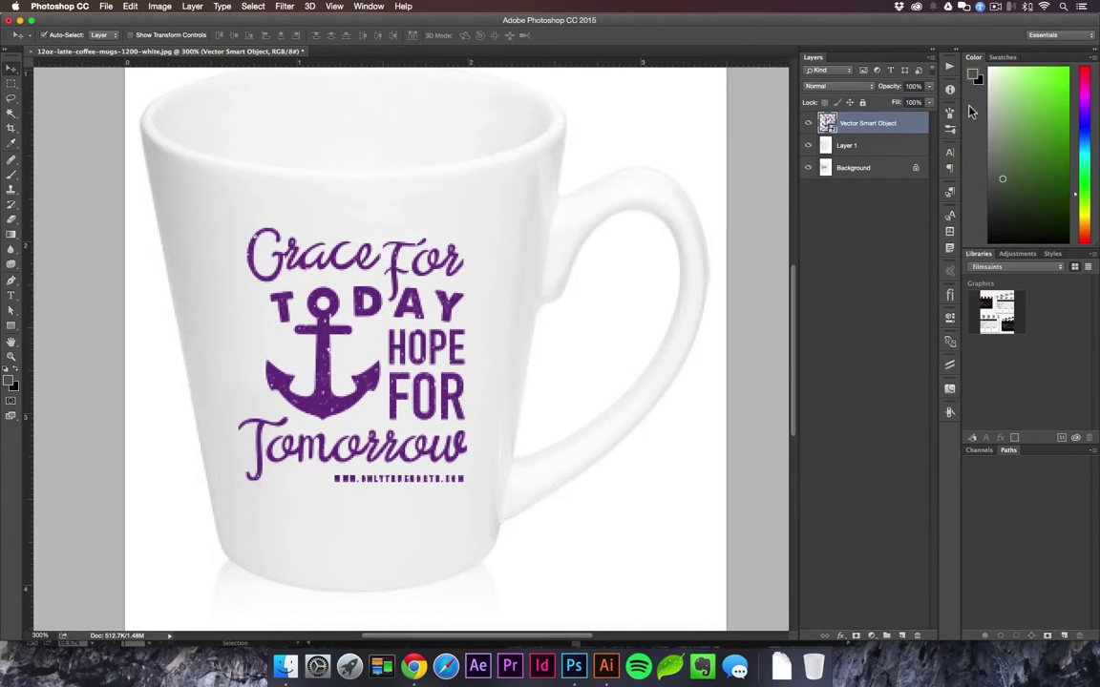
right_click(912, 127)
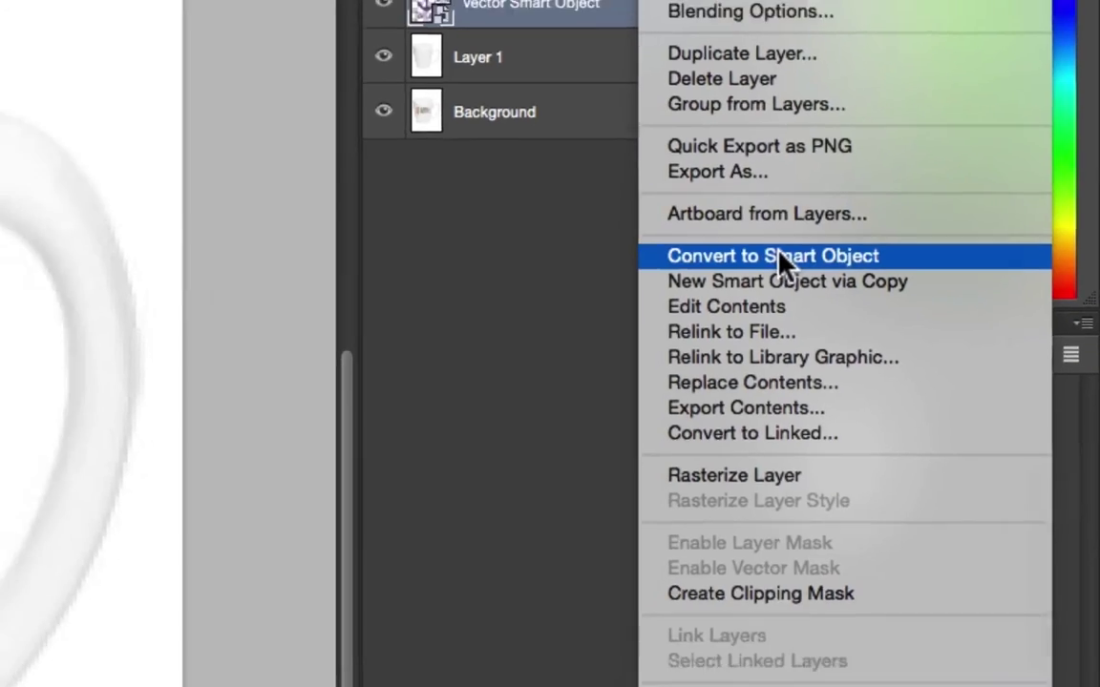
- Convert the quote layer to a Smart Object and enter Warp transform mode
left_click(740, 260)
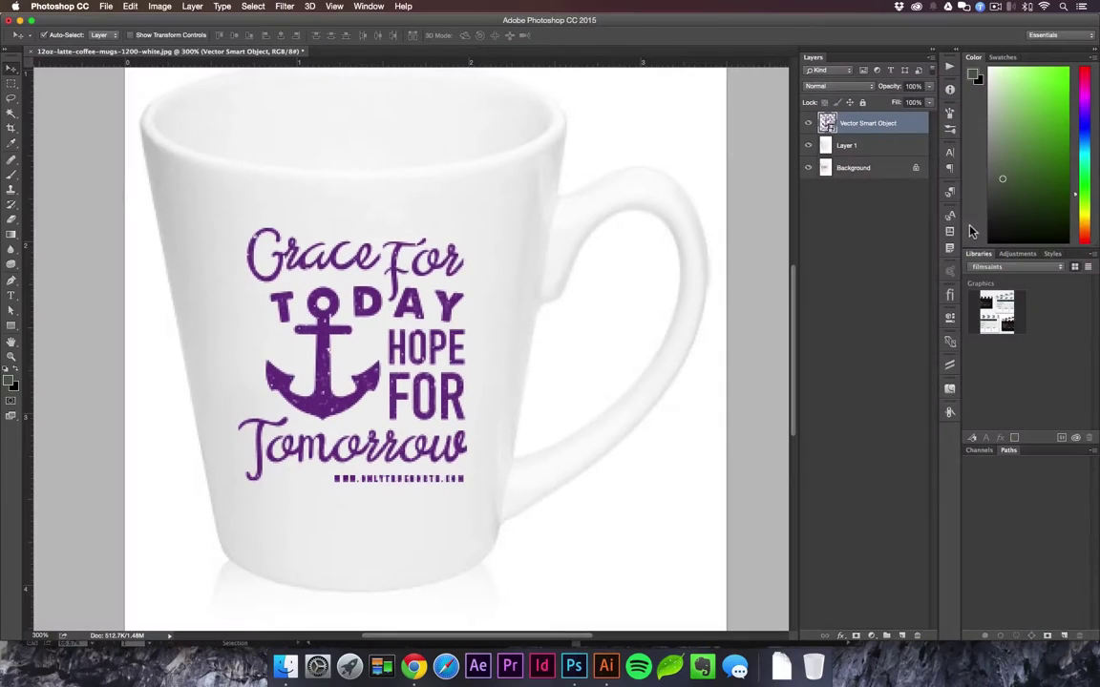
key("super+t")
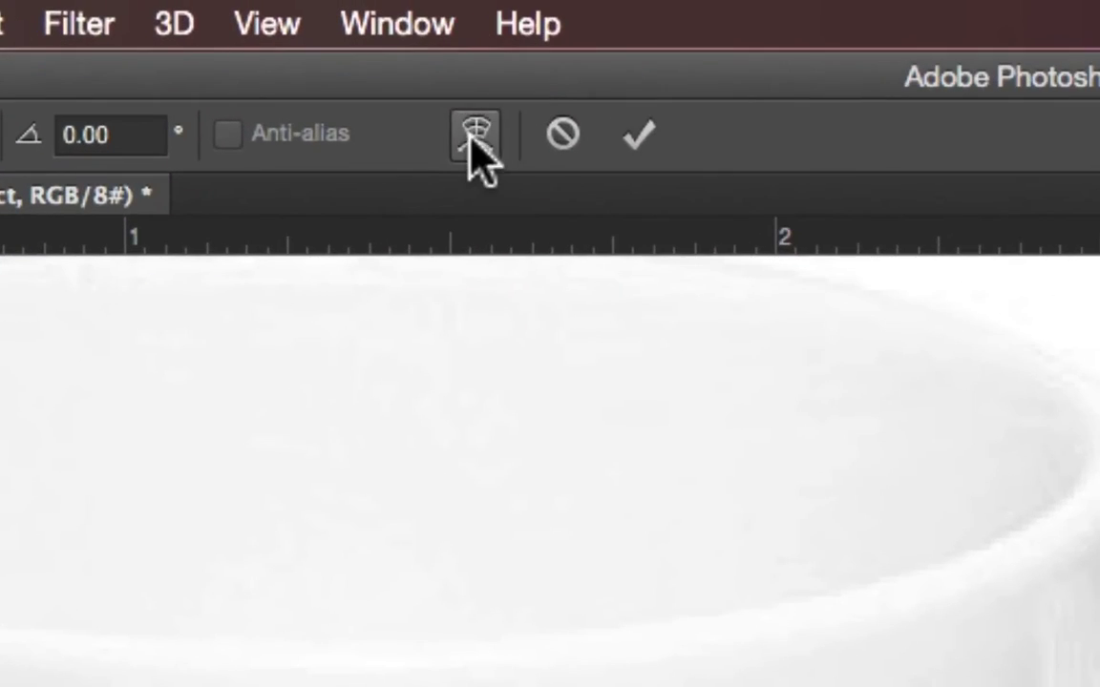
left_click(421, 72)
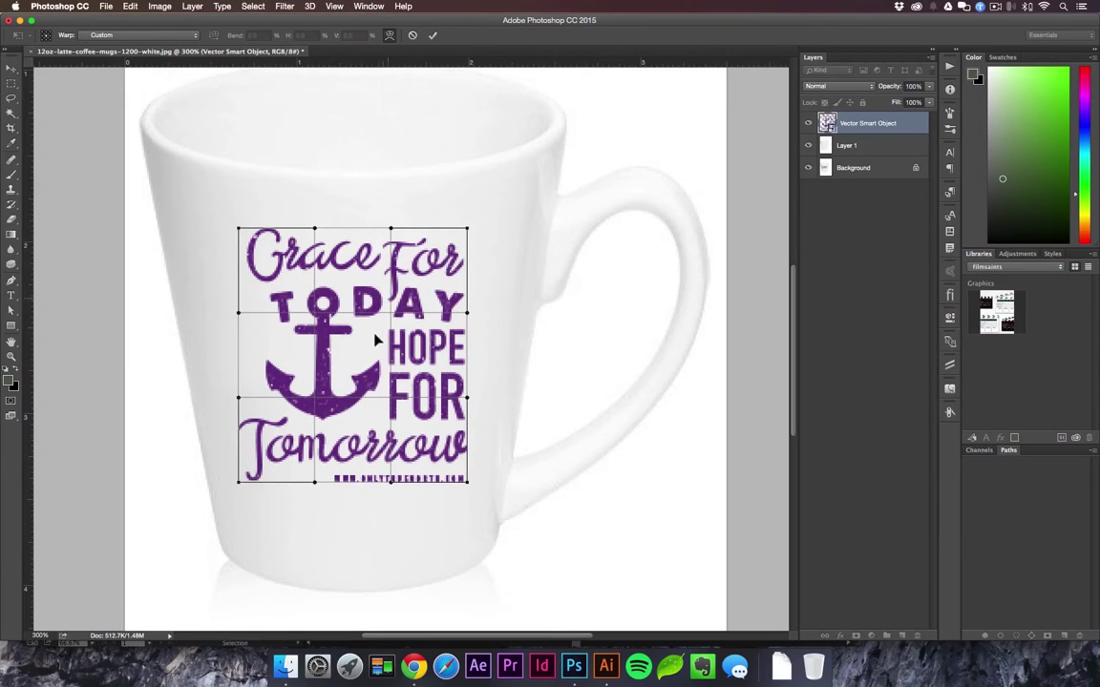
- Bend the warp mesh edges and corners so the quote follows the mug's taper, then apply it
left_click_drag(357, 483, 357, 486)
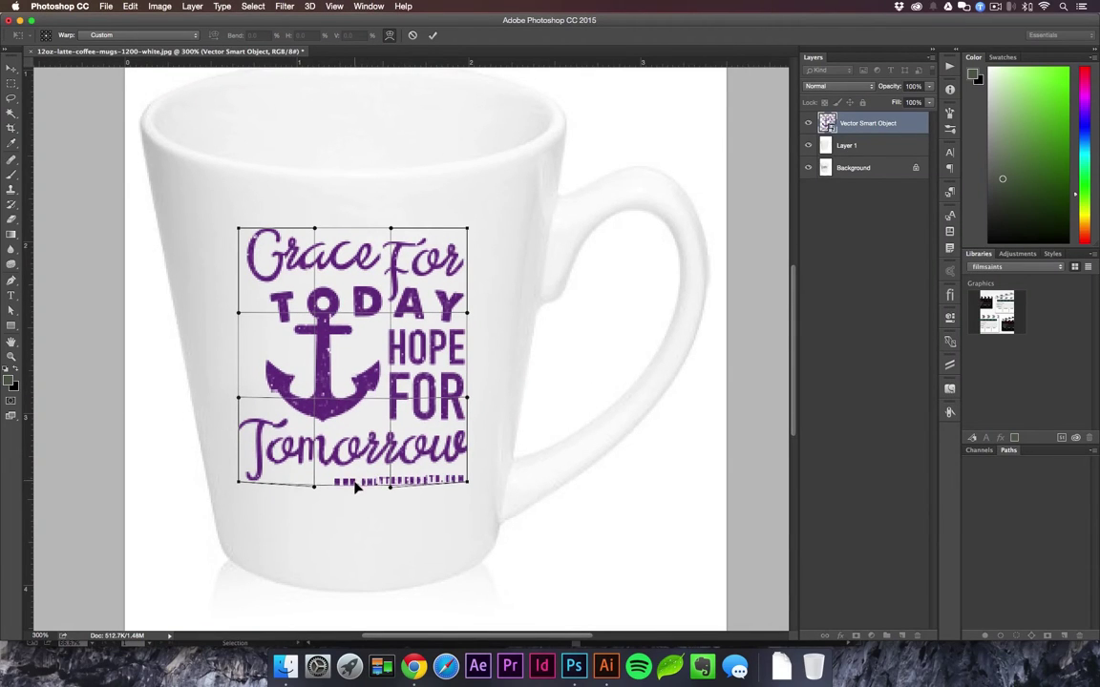
left_click_drag(346, 356, 348, 382)
left_click_drag(347, 284, 345, 296)
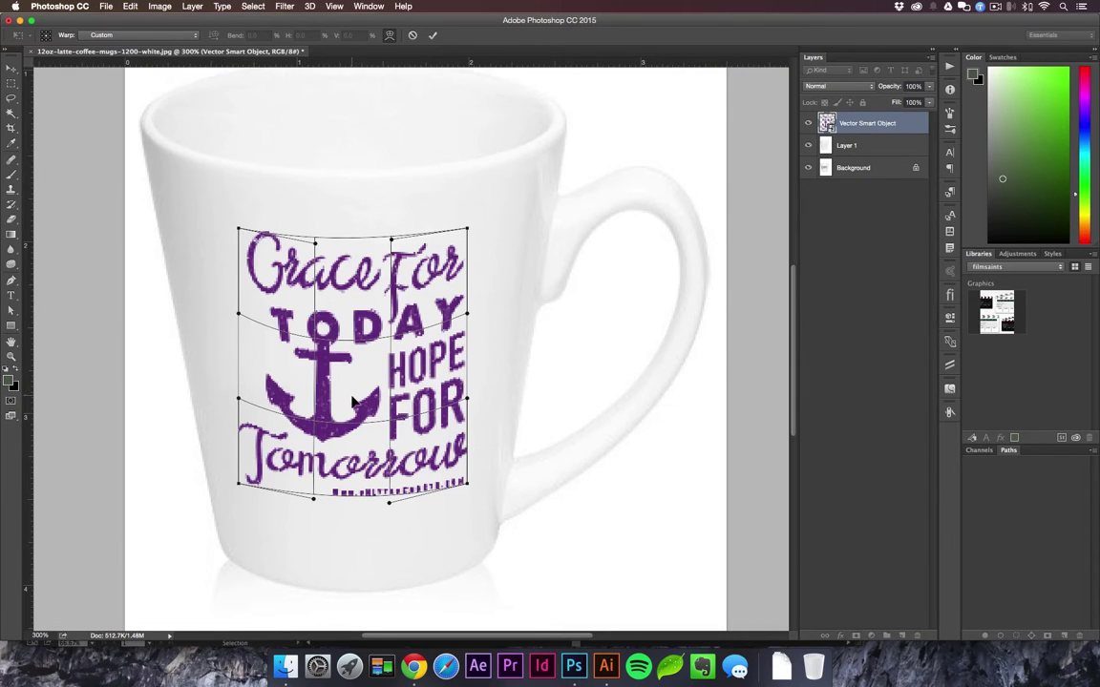
left_click_drag(354, 481, 372, 481)
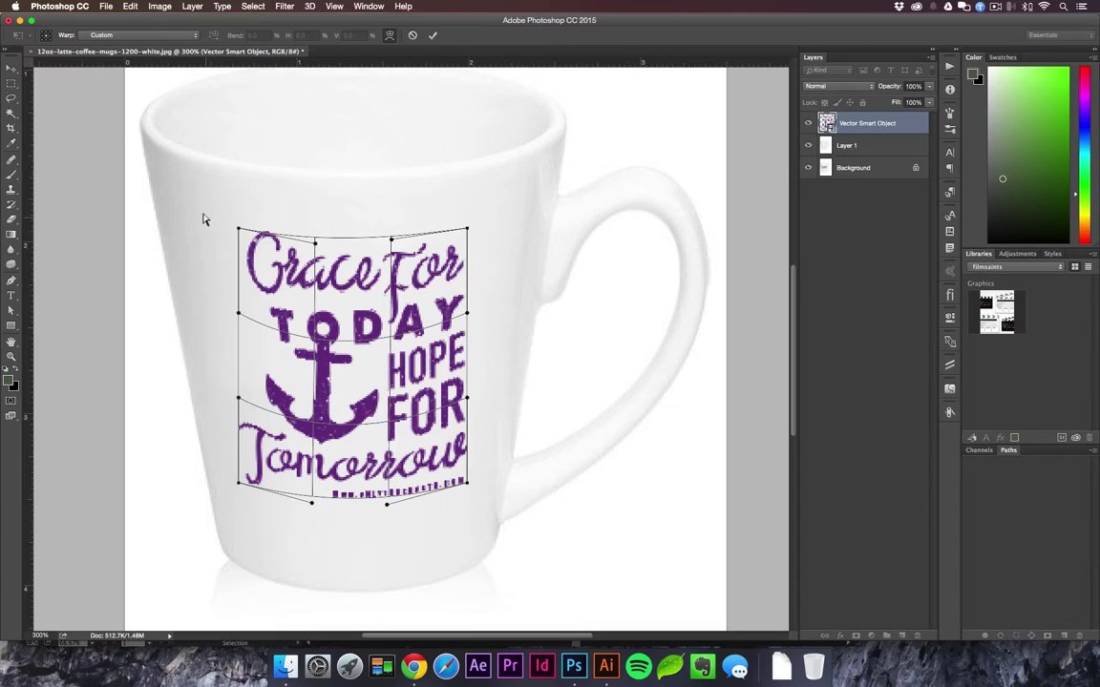
left_click_drag(238, 231, 233, 228)
left_click_drag(238, 313, 230, 316)
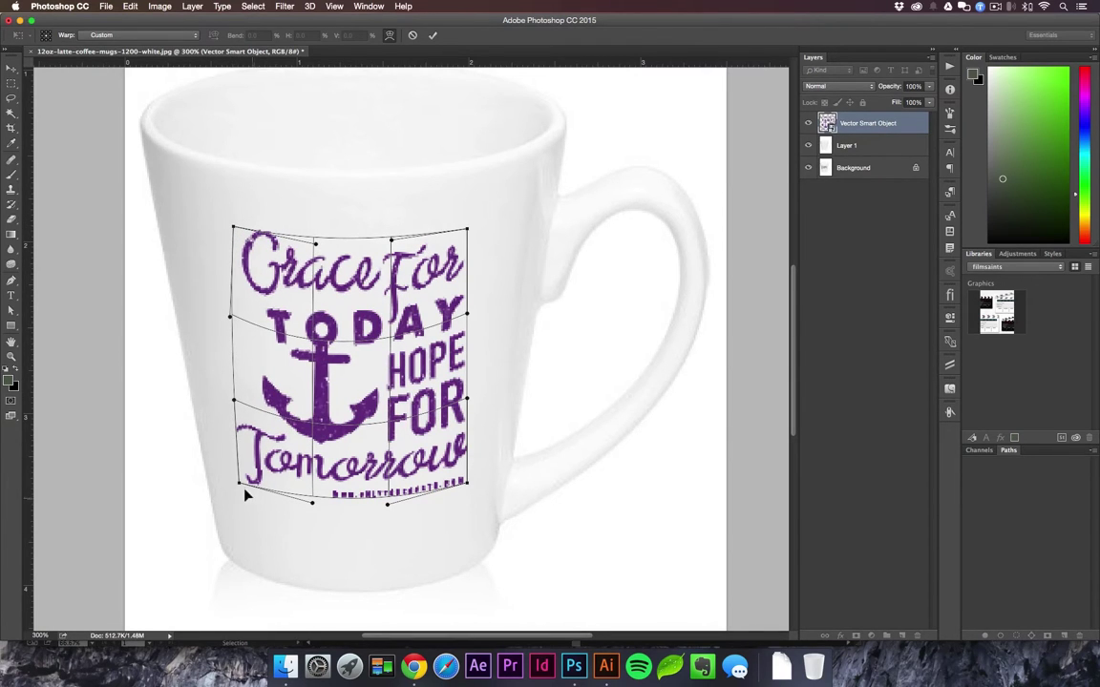
left_click_drag(238, 488, 244, 484)
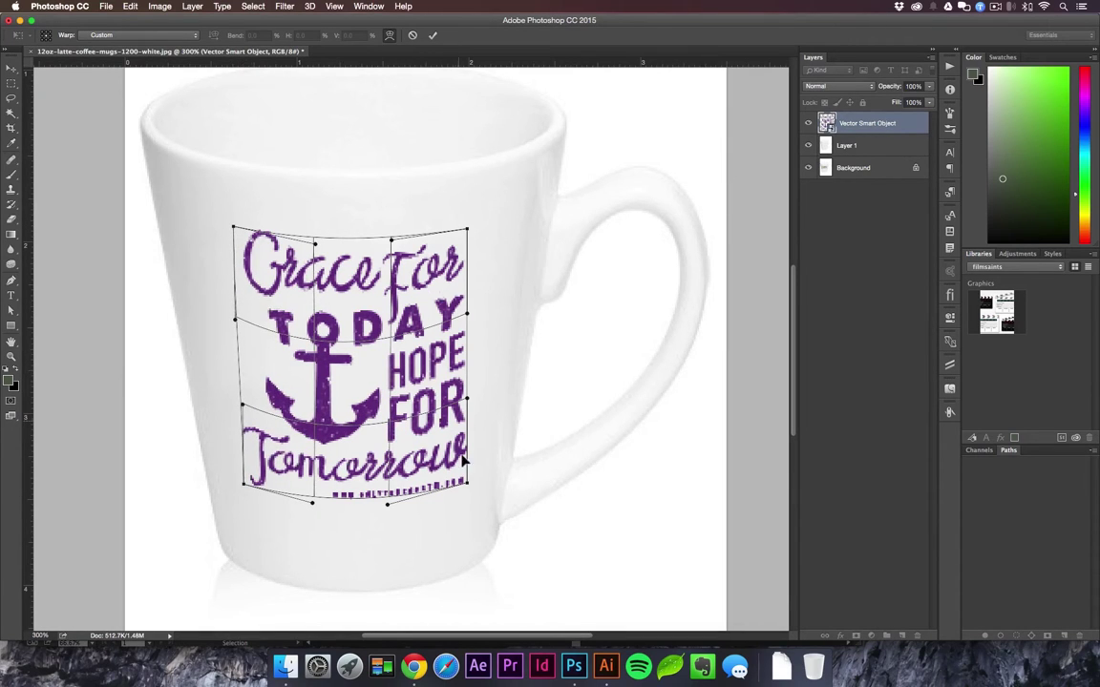
left_click_drag(465, 488, 459, 484)
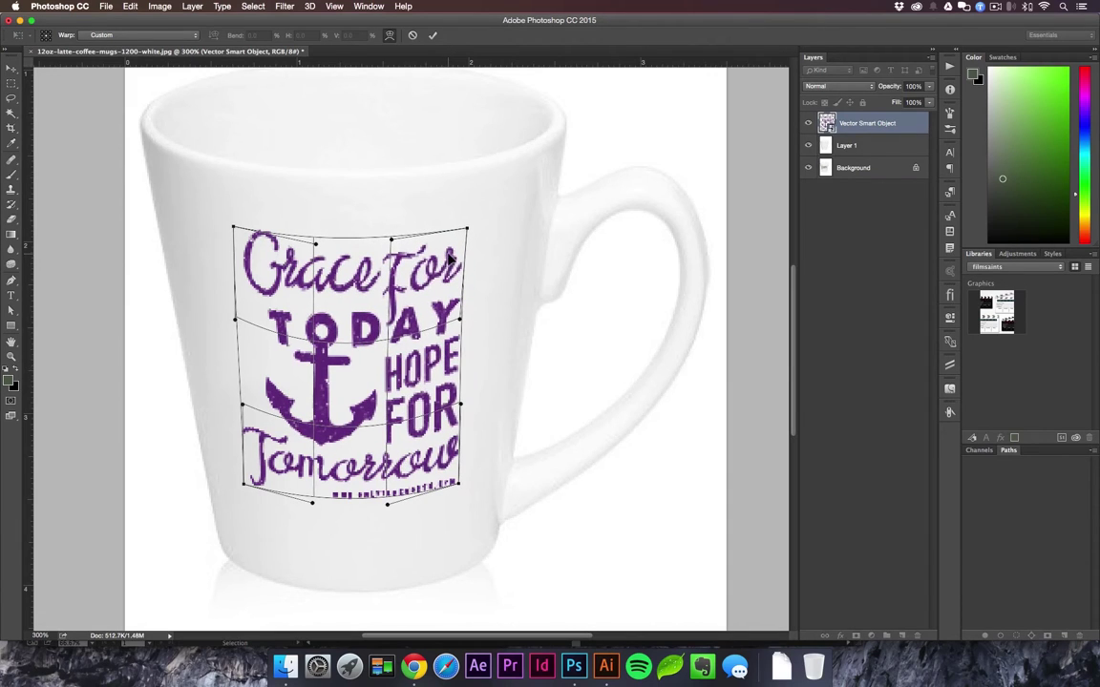
left_click_drag(468, 233, 465, 229)
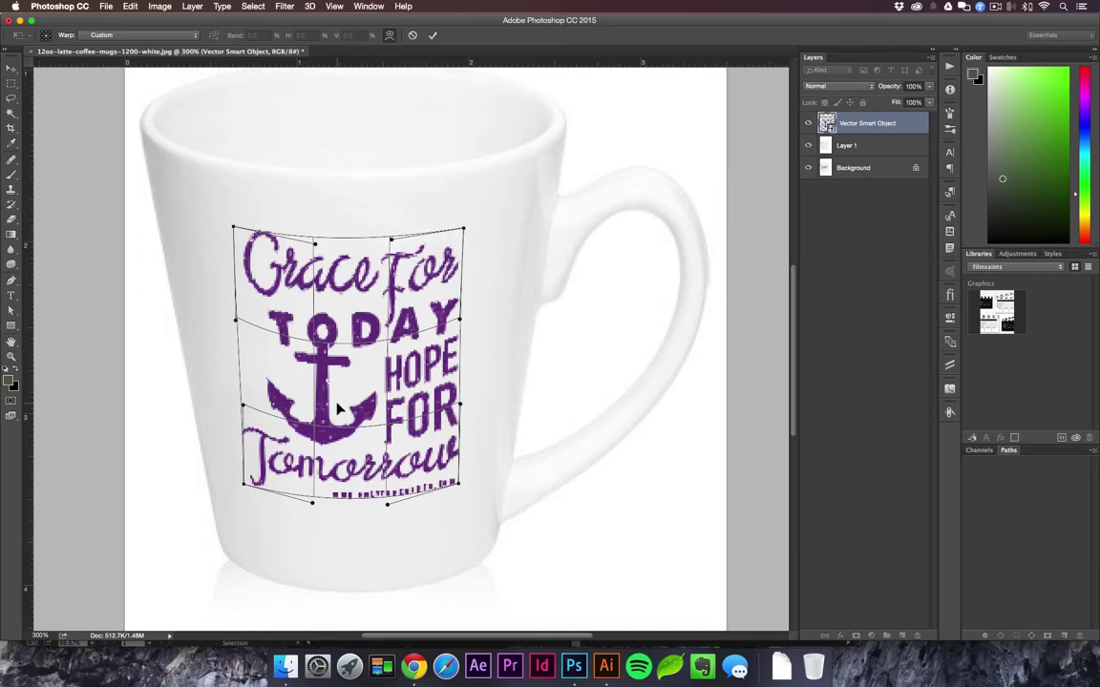
key("Return")
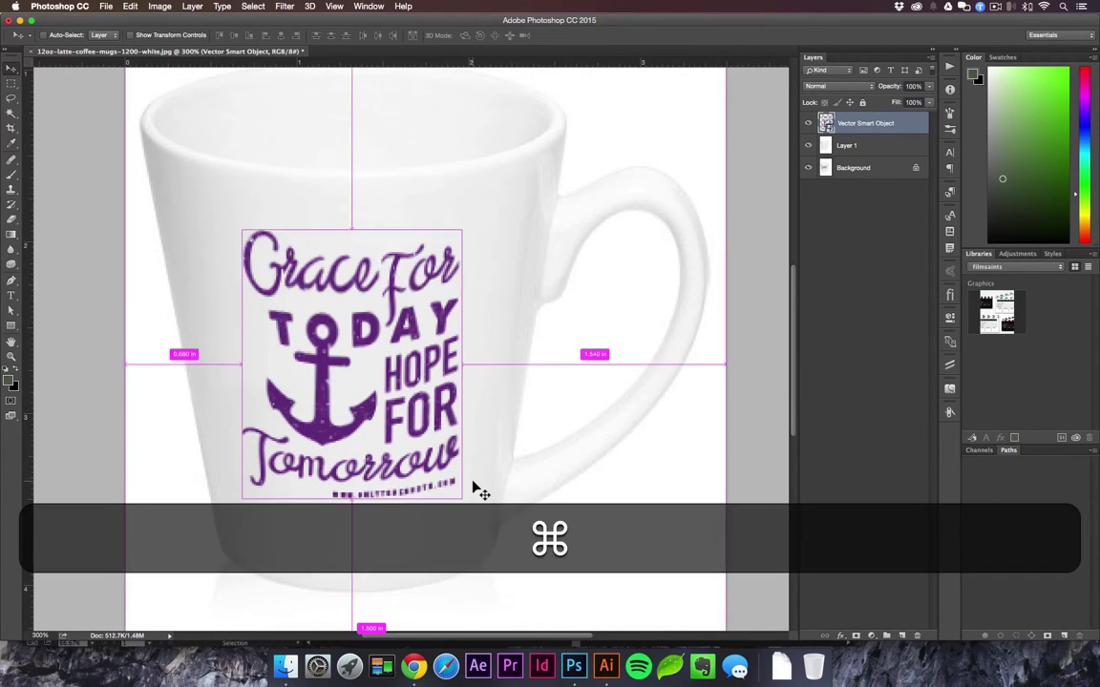
- View the mug at 100% and set the quote layer's blend mode to Multiply
key("super+1")
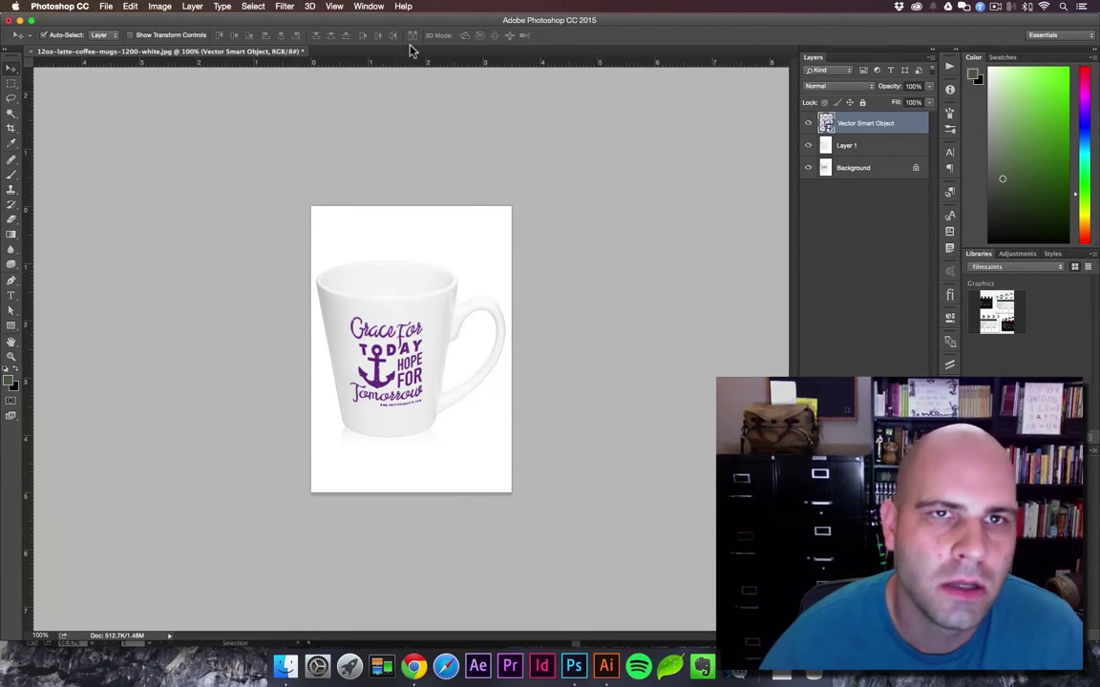
left_click(369, 6)
mouse_move(334, 5)
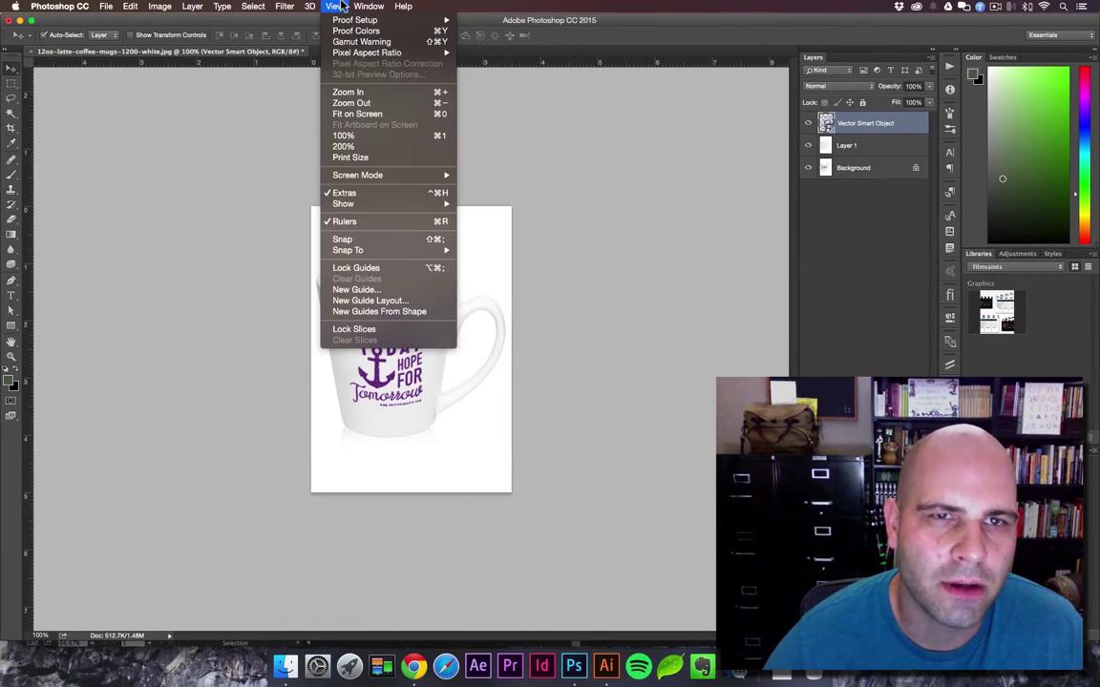
left_click(342, 137)
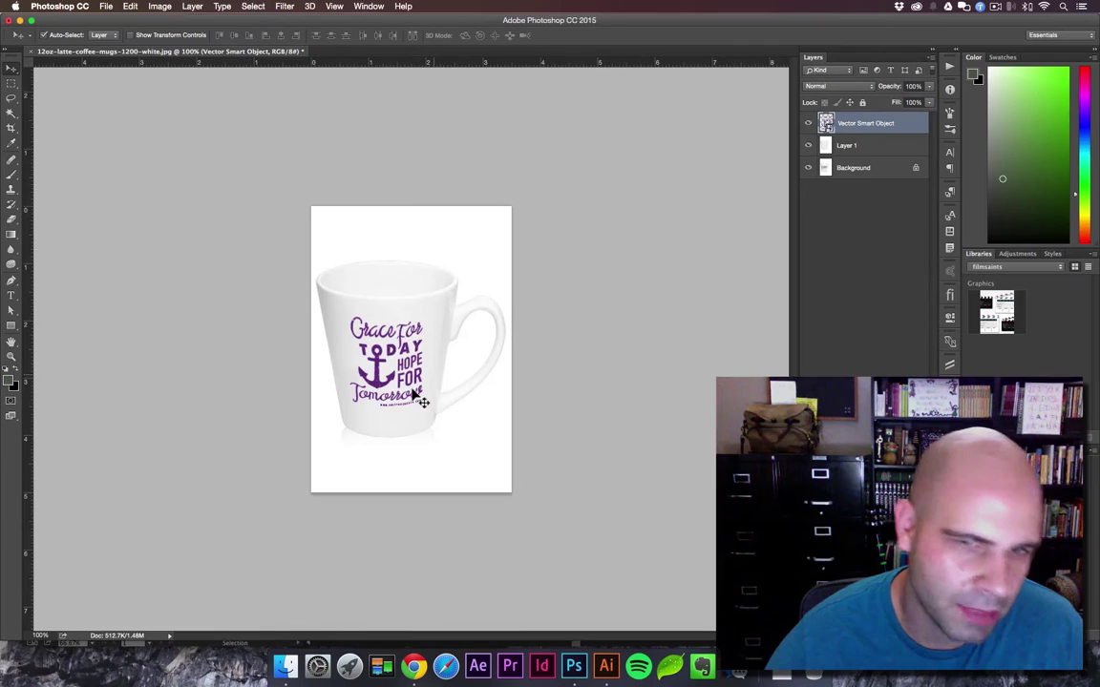
left_click(836, 87)
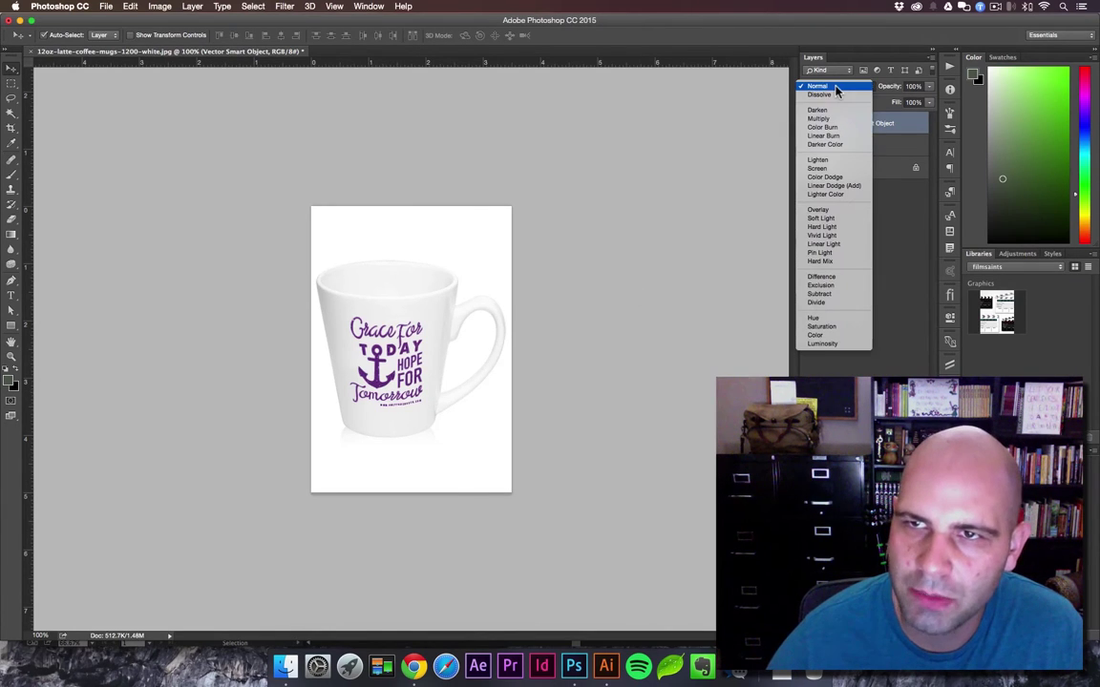
left_click(818, 119)
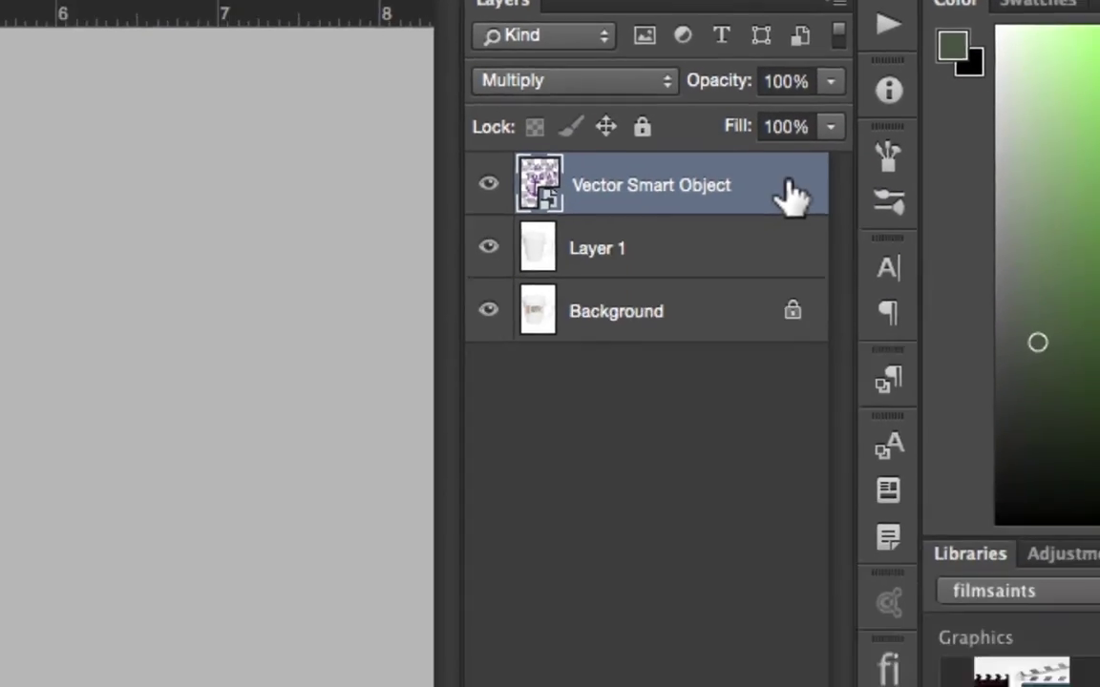
double_click(886, 162)
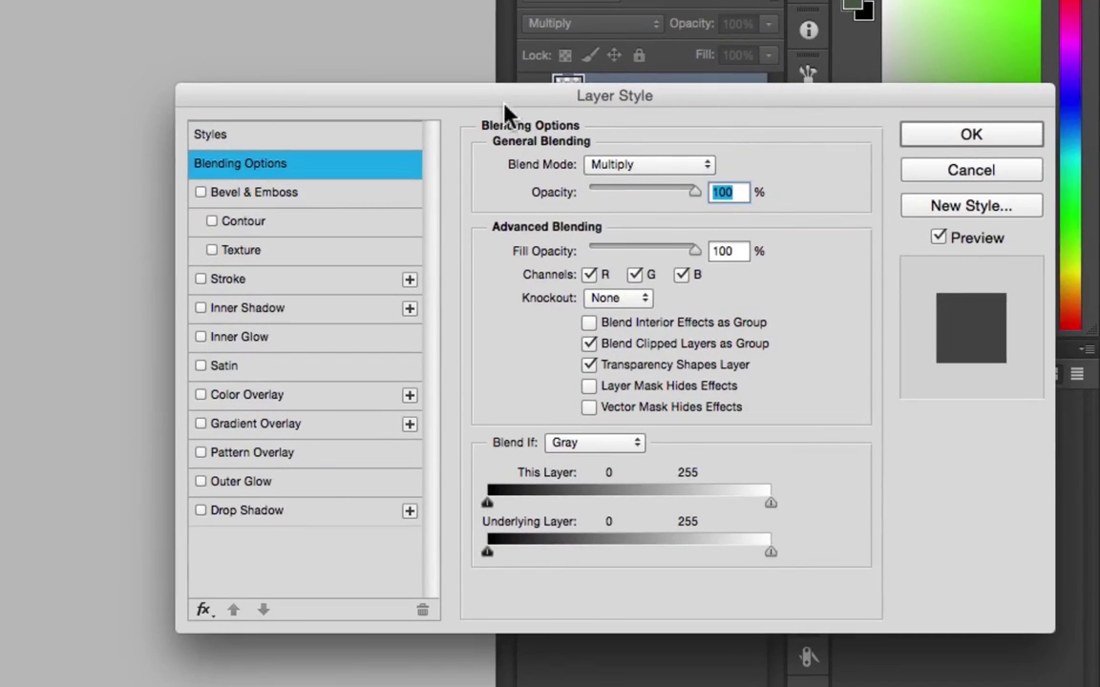
left_click_drag(503, 104, 309, 41)
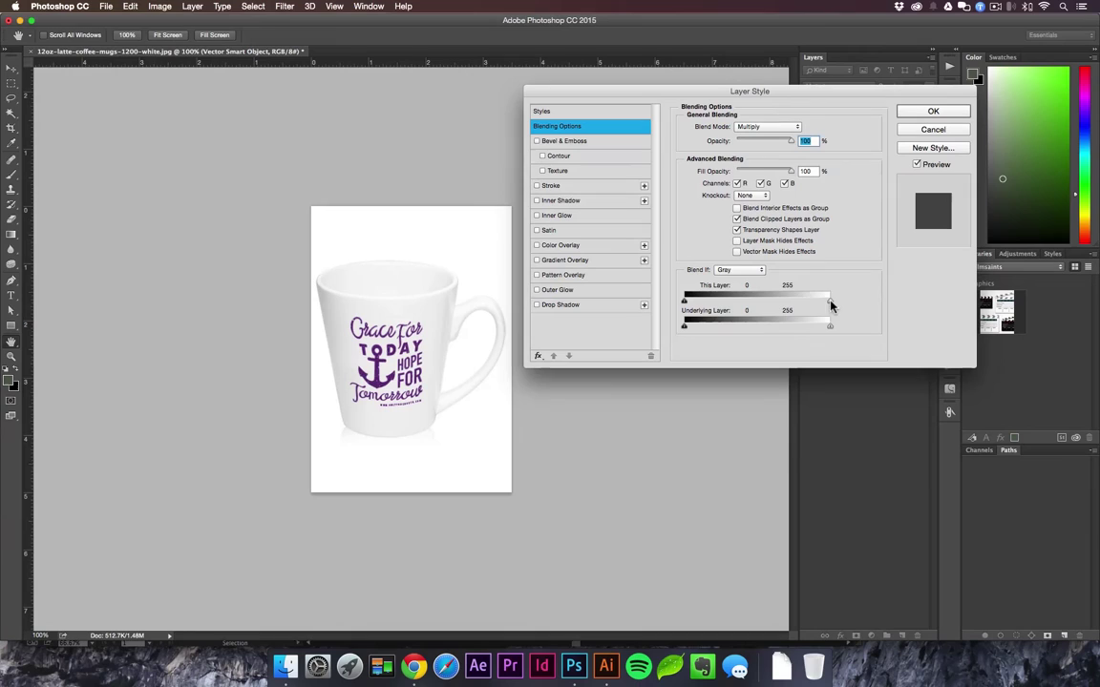
left_click_drag(768, 305, 706, 304)
key("alt")
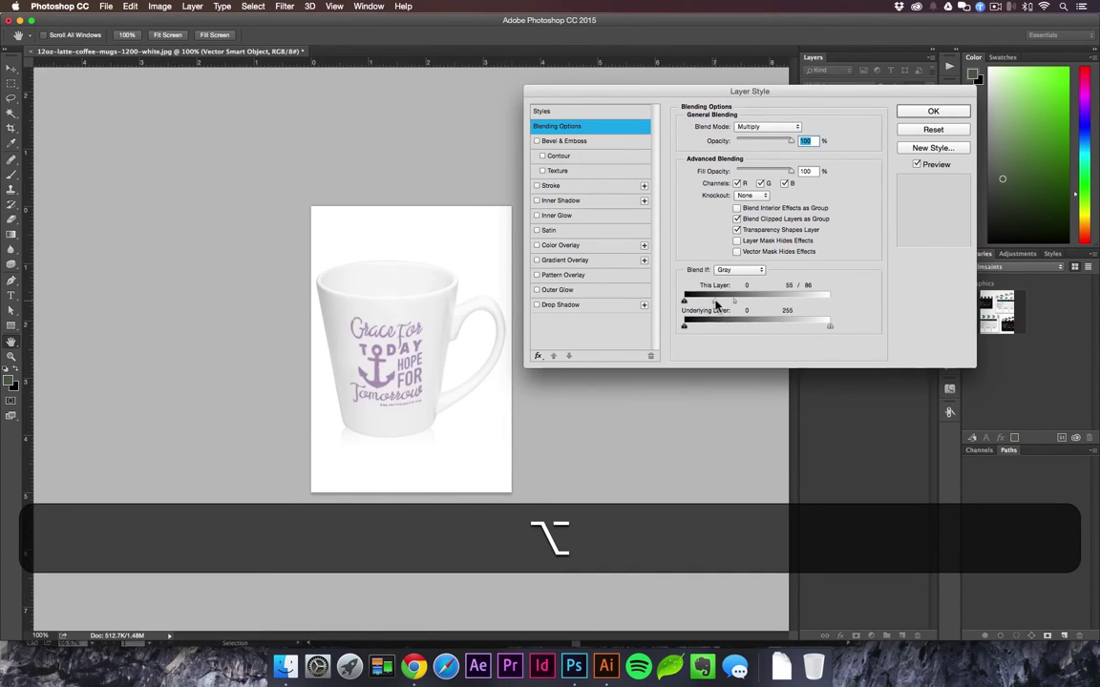
left_click_drag(716, 304, 829, 302)
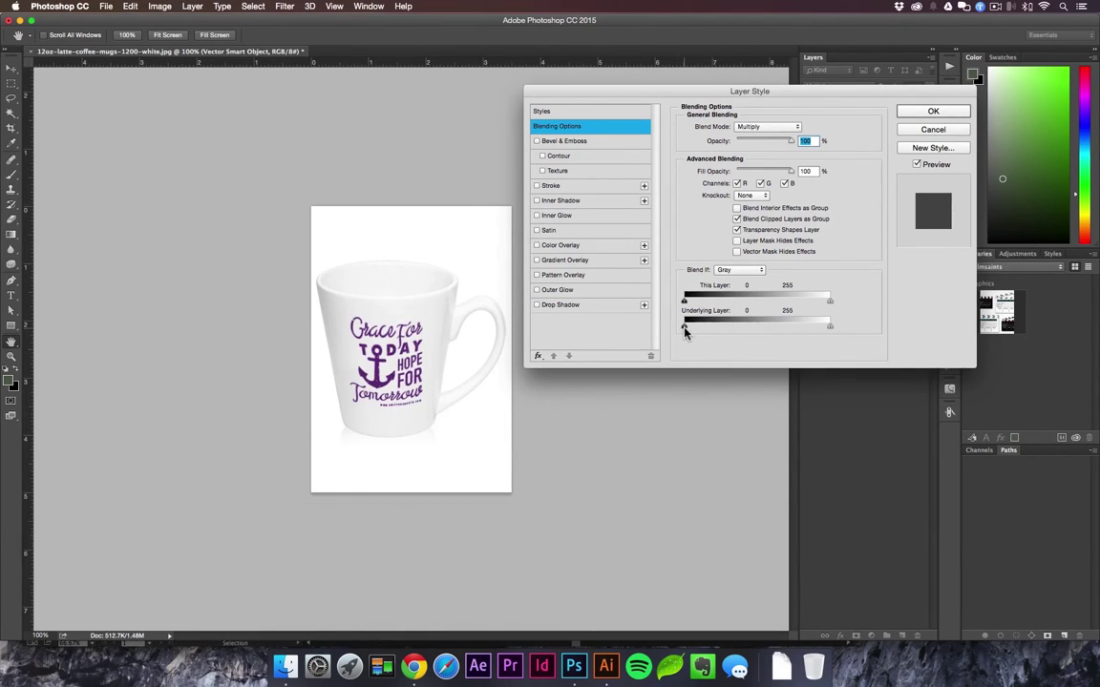
left_click_drag(684, 330, 686, 330)
mouse_move(829, 327)
left_mouse_down()
mouse_move(726, 326)
mouse_move(831, 327)
left_mouse_up()
- Close layer styles, open the Vector Smart Object's .psb, then its artwork in Illustrator
left_click(933, 111)
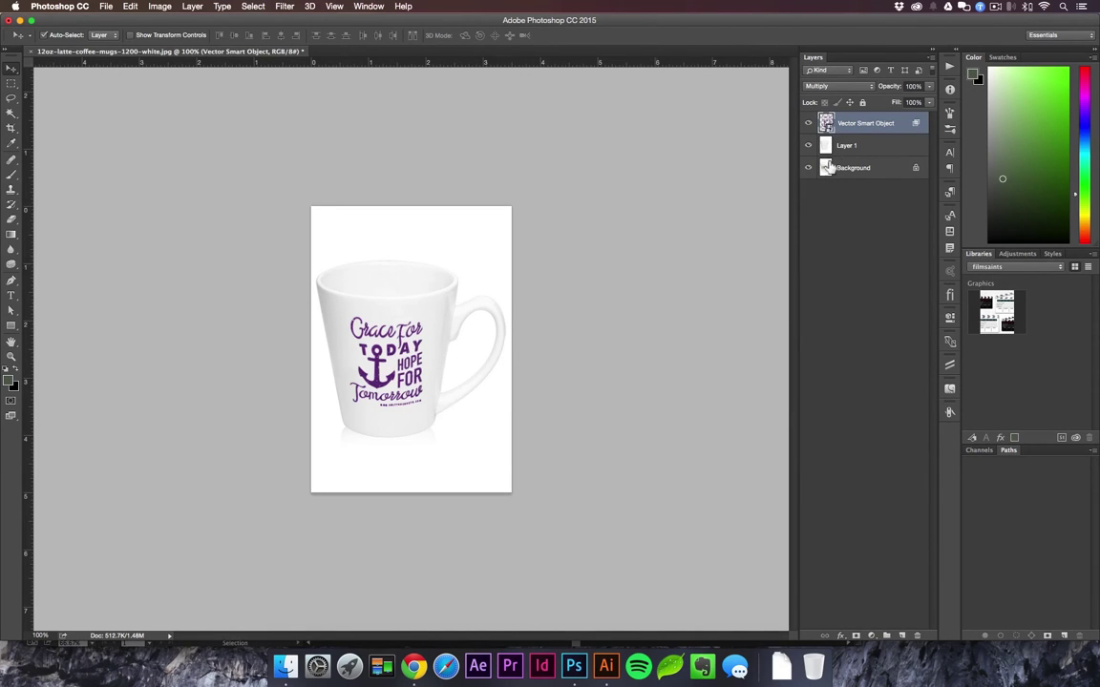
double_click(827, 123)
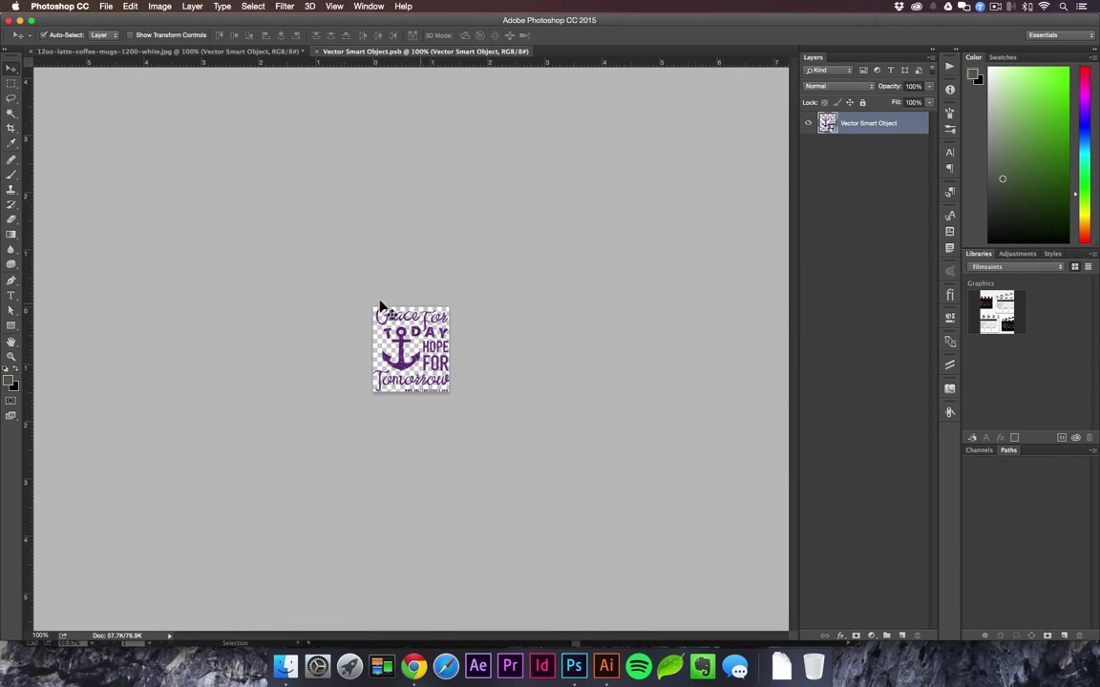
double_click(830, 128)
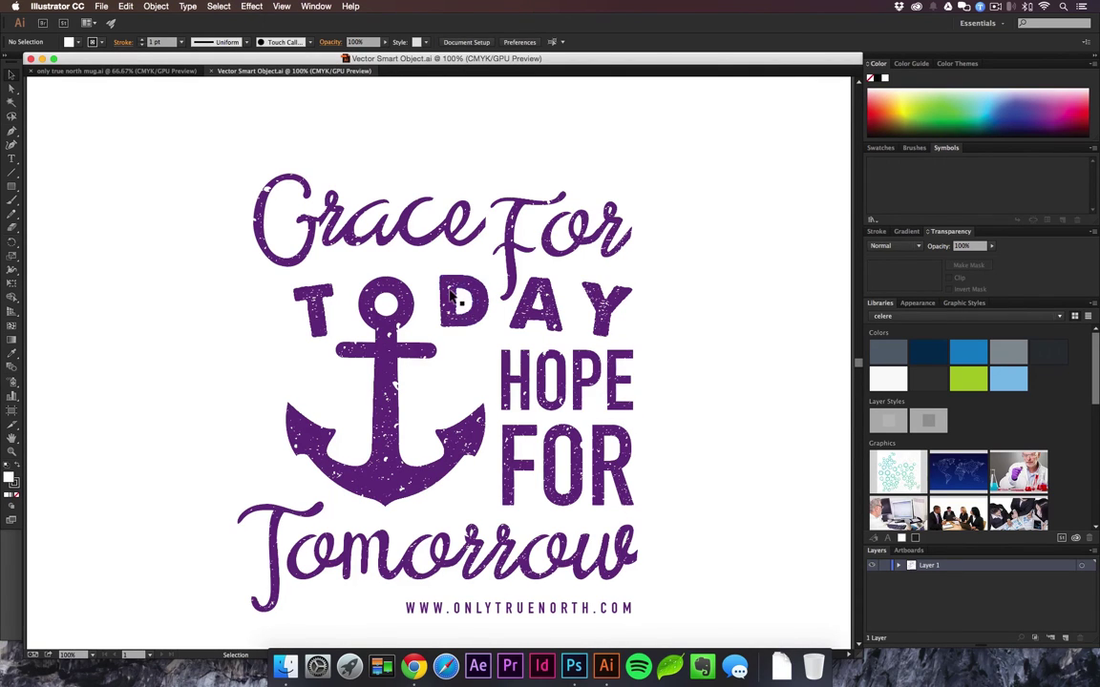
- Recolour the quote lime green from the Libraries swatch, save, and close Vector Smart Object.ai
left_click(403, 279)
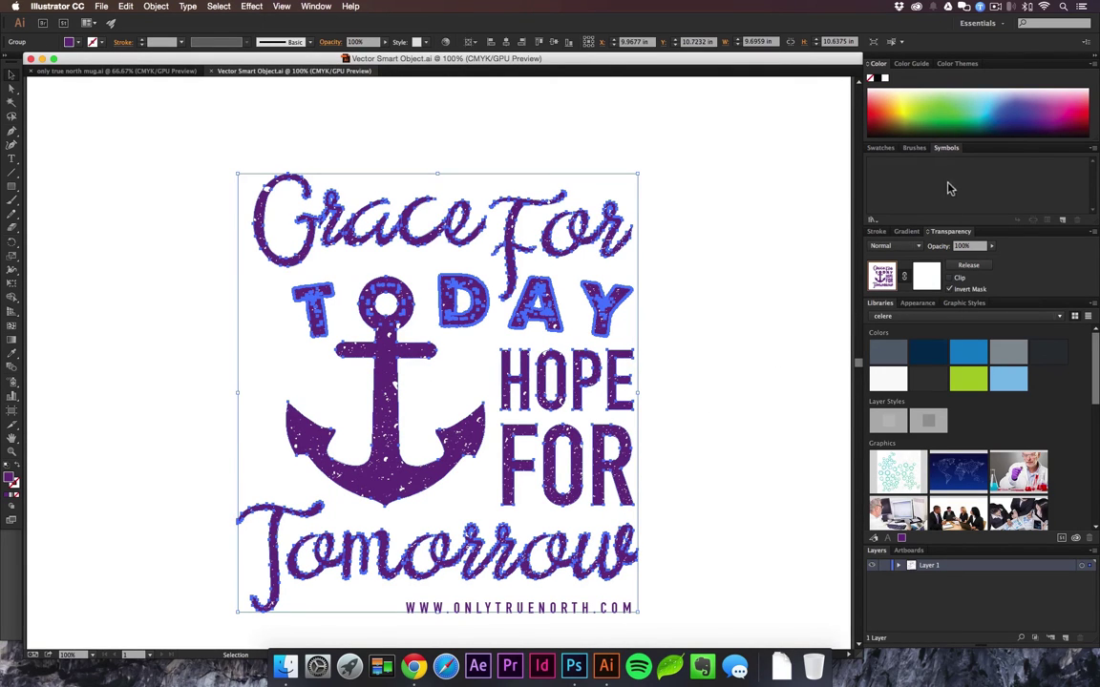
left_click(968, 379)
left_click(736, 314)
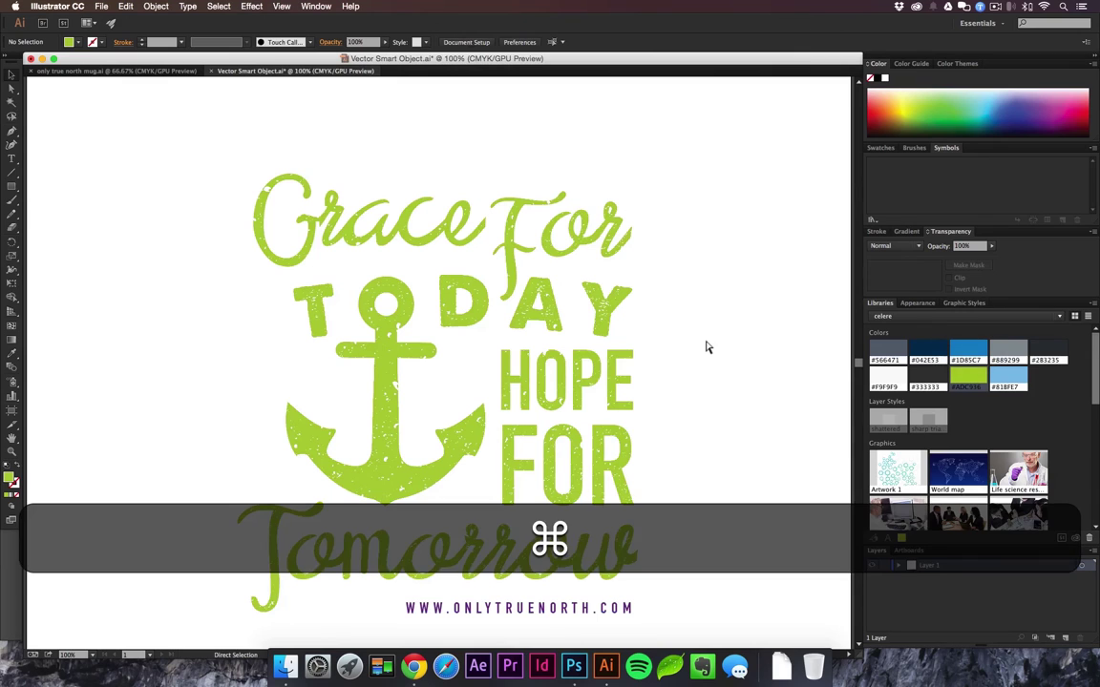
key("super+s")
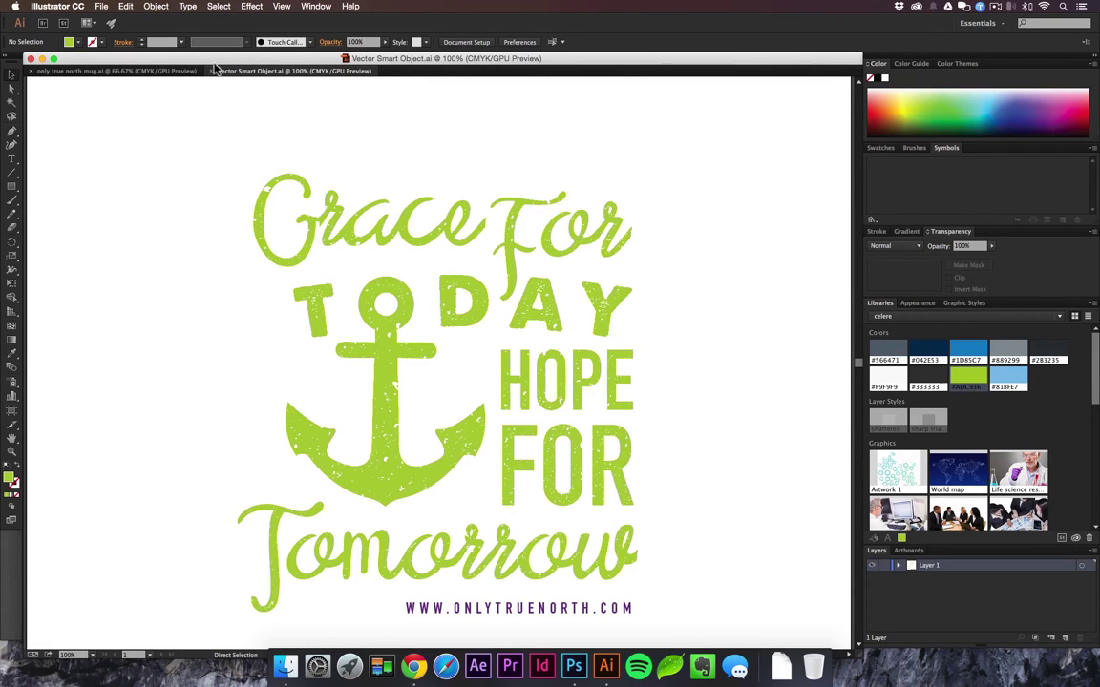
left_click(211, 70)
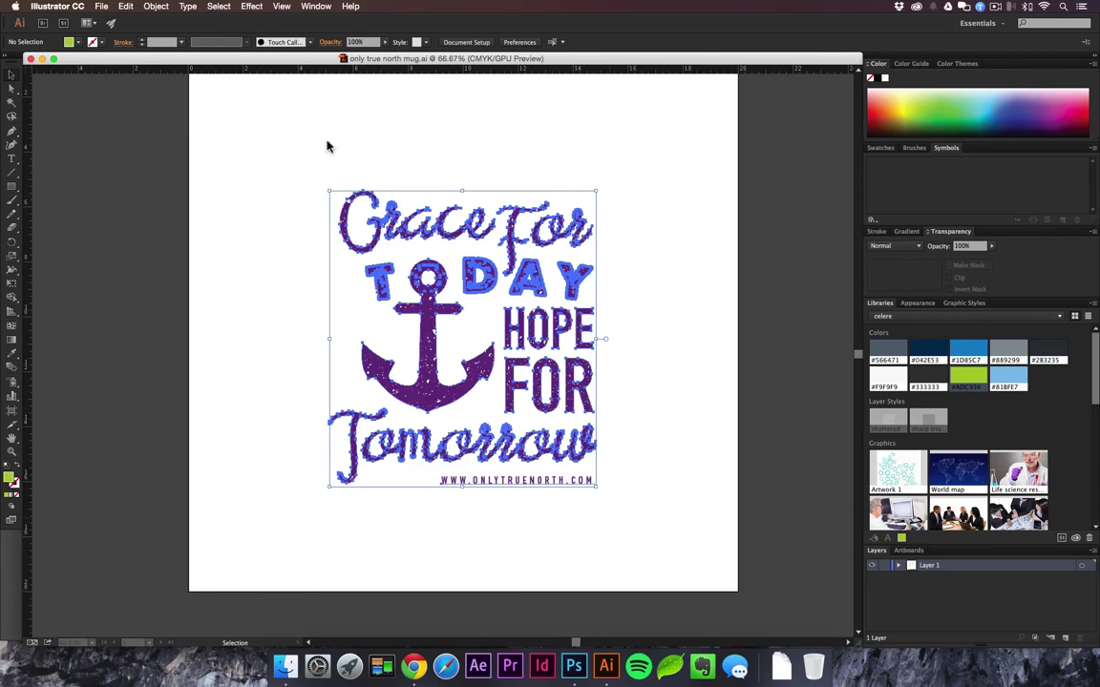
- Save the .psb to update the mug, undo back to the purple quote, and select Layer 1
left_click(570, 665)
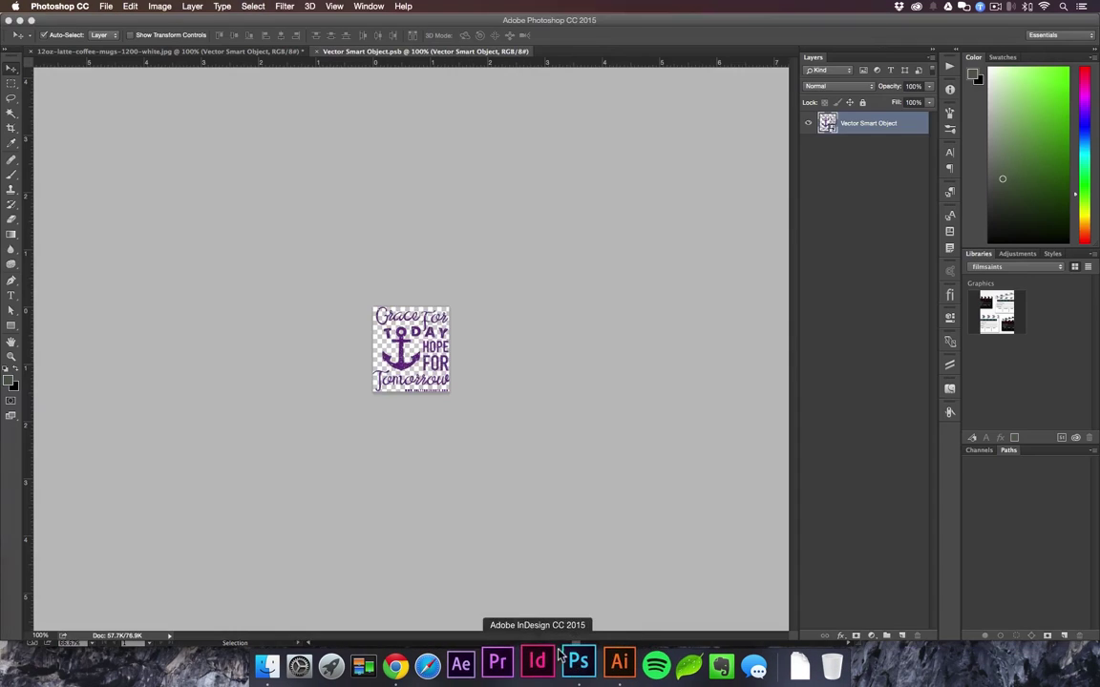
key("super+s")
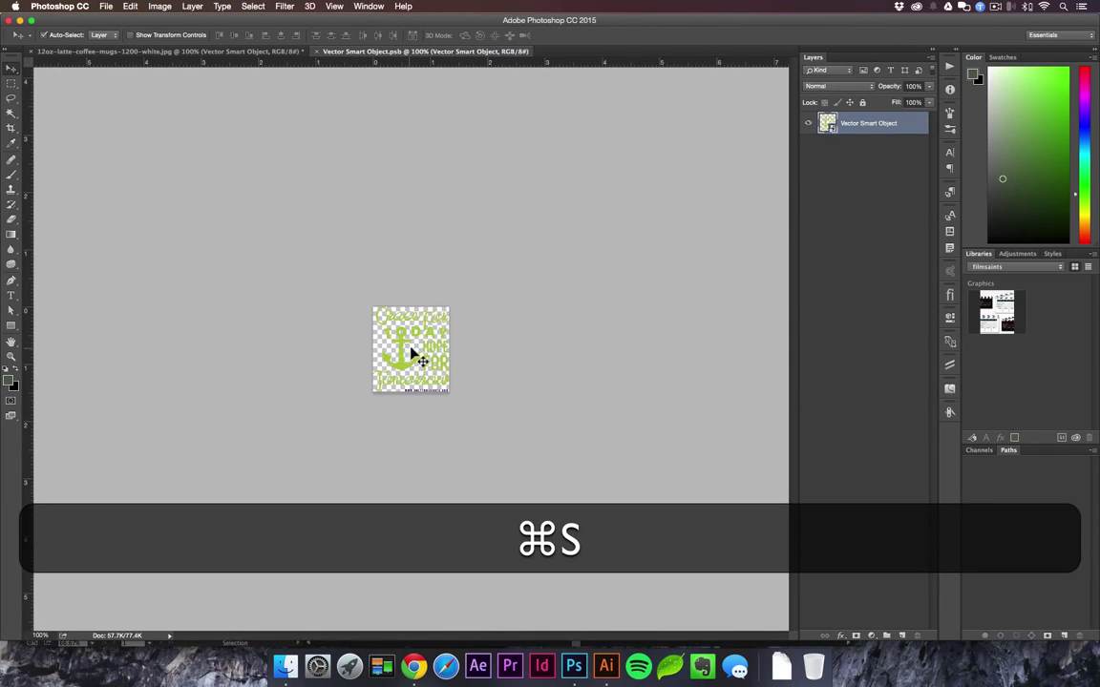
left_click(243, 50)
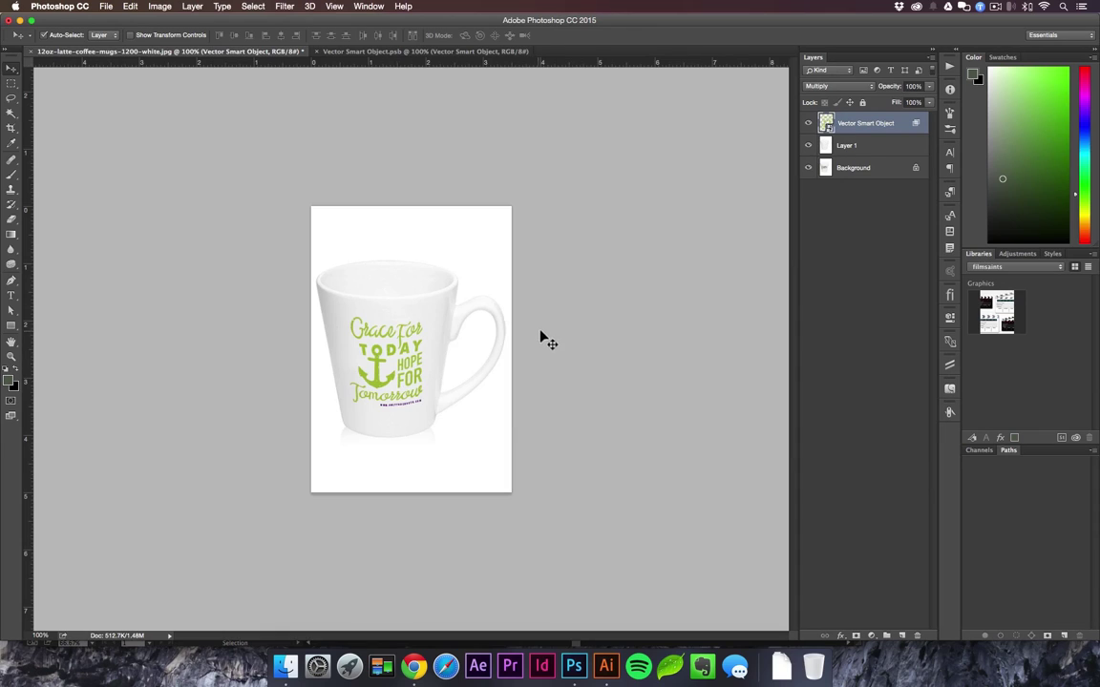
key("super+z")
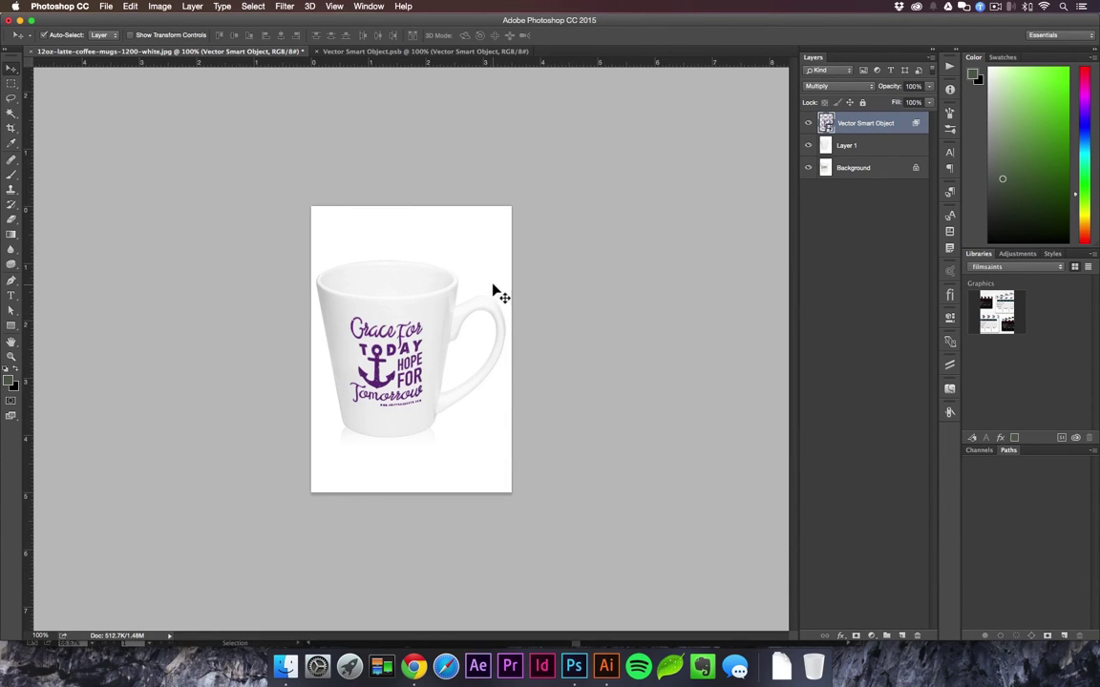
left_click(494, 289)
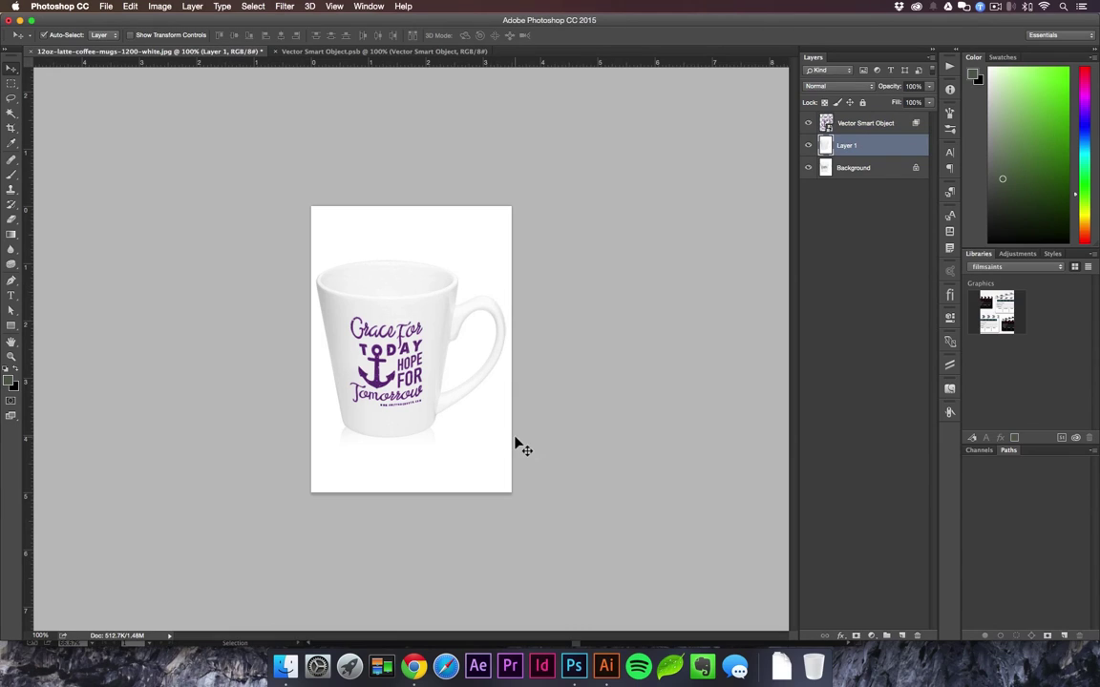